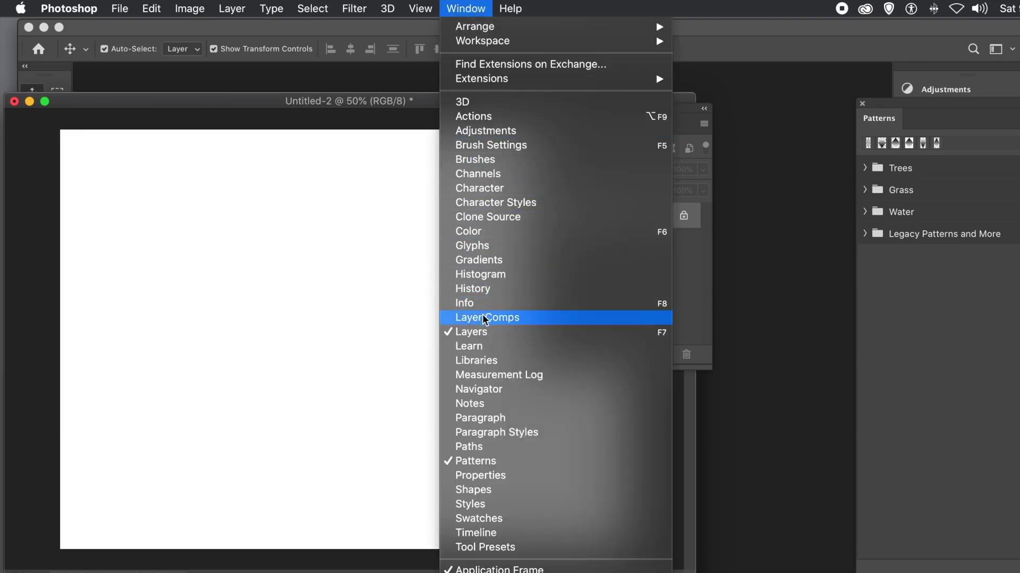
Add a New Guide Layout of 10 columns and 10 rows to the blank Untitled-2 canvas
click(360, 106)
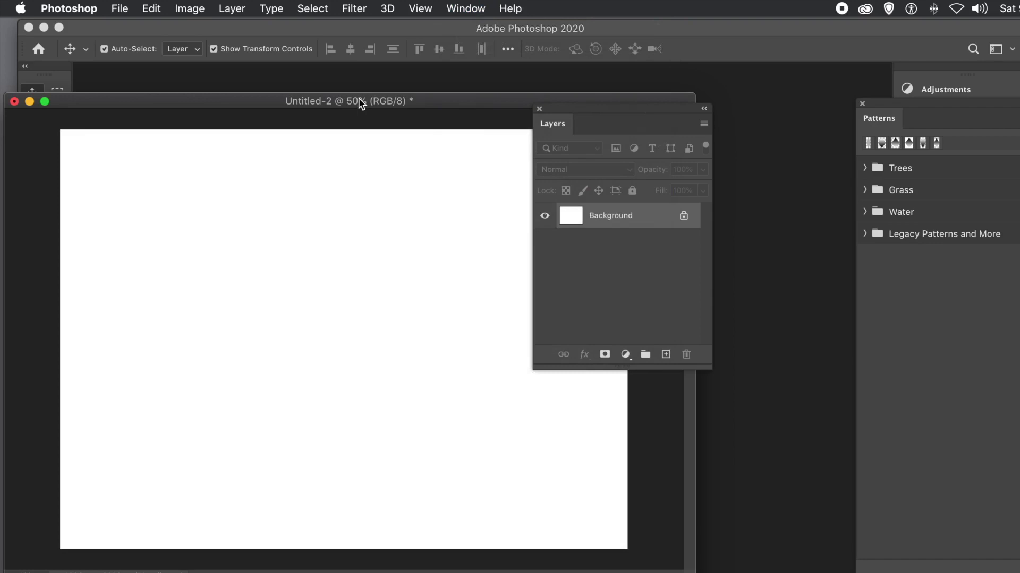
click(417, 6)
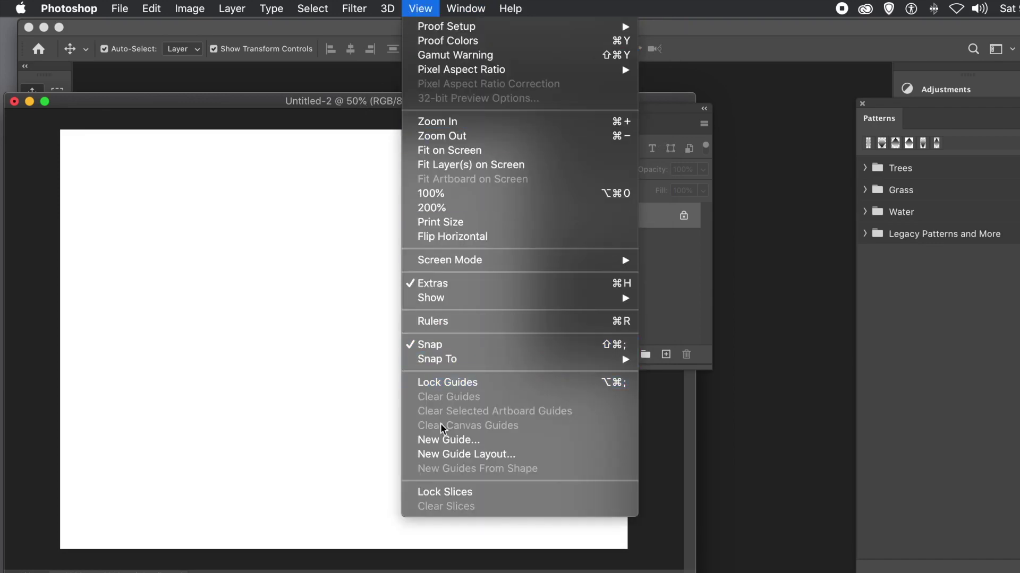
click(449, 459)
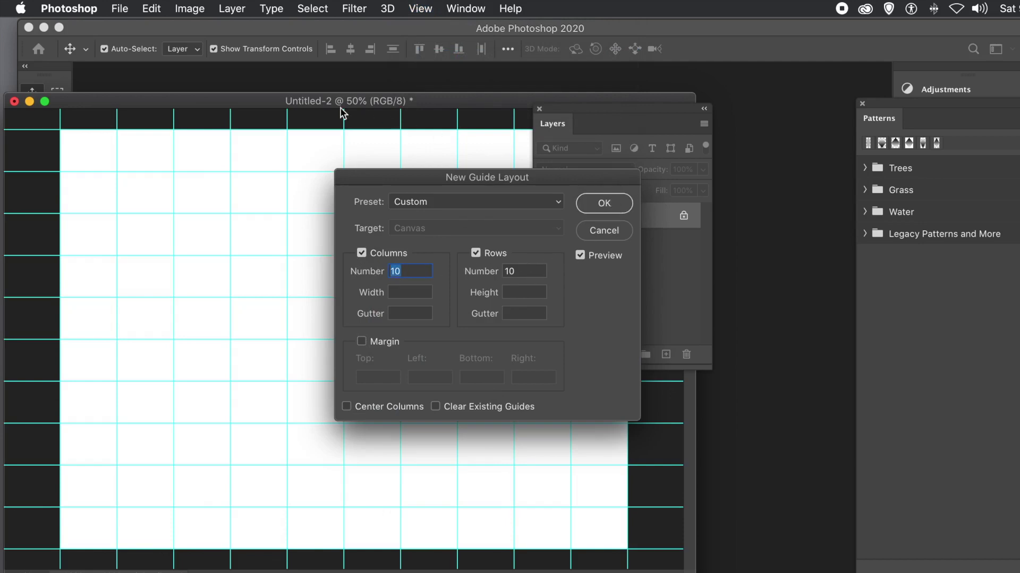
key(Return)
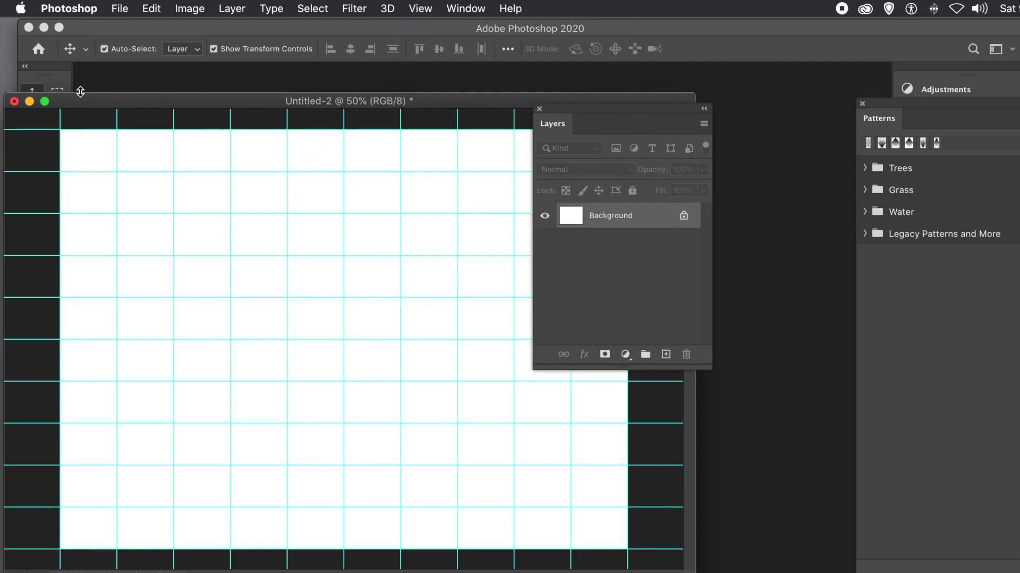
drag(81, 97, 159, 90)
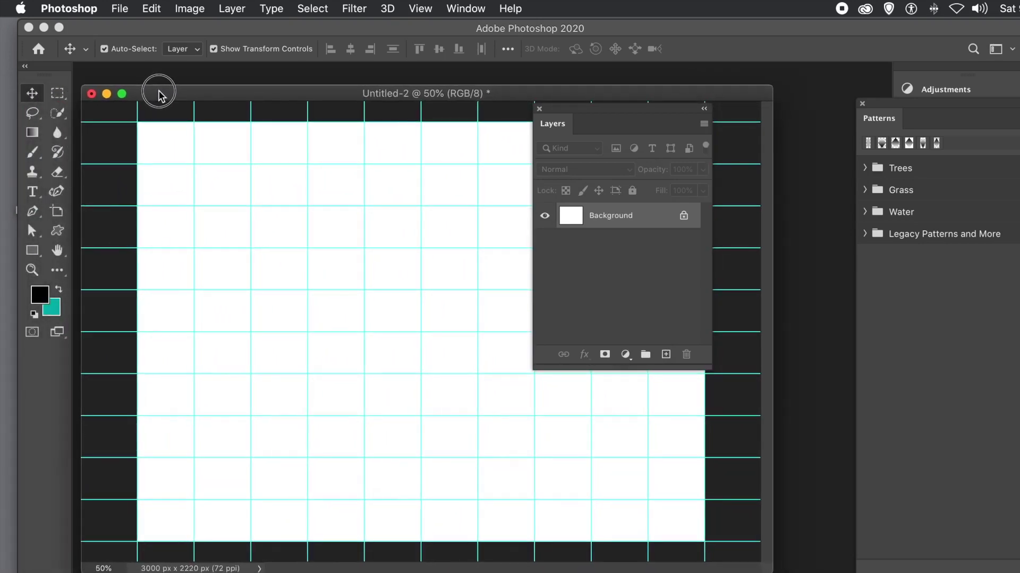
Set the Pen tool's shape fill to the black-to-white gradient from the Basics set
click(34, 212)
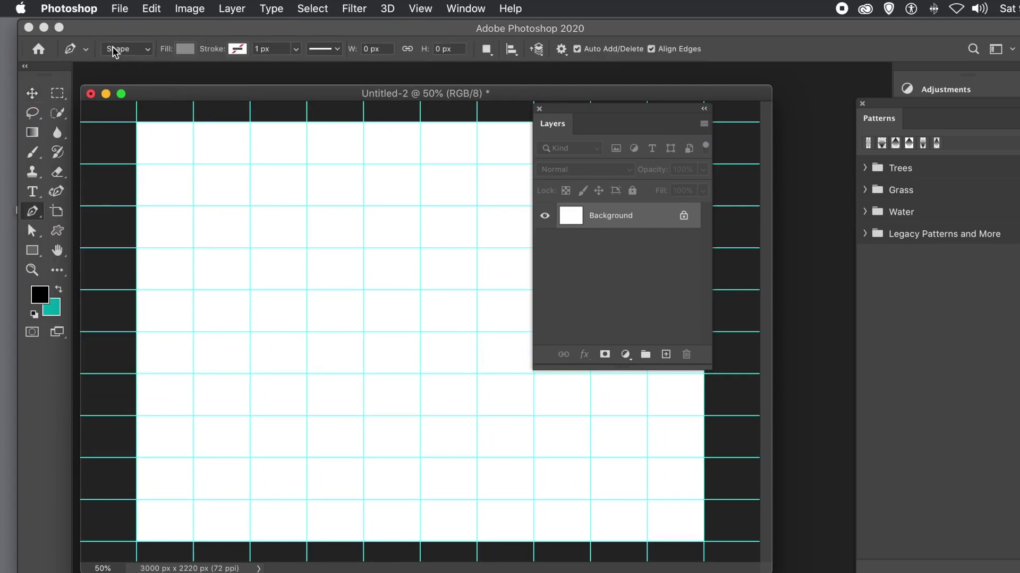
click(187, 49)
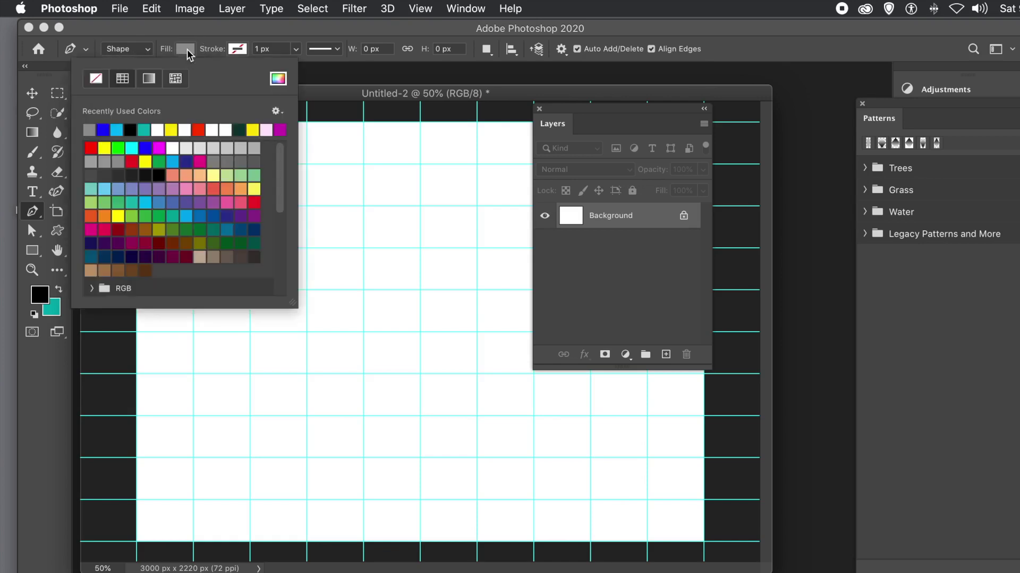
click(149, 79)
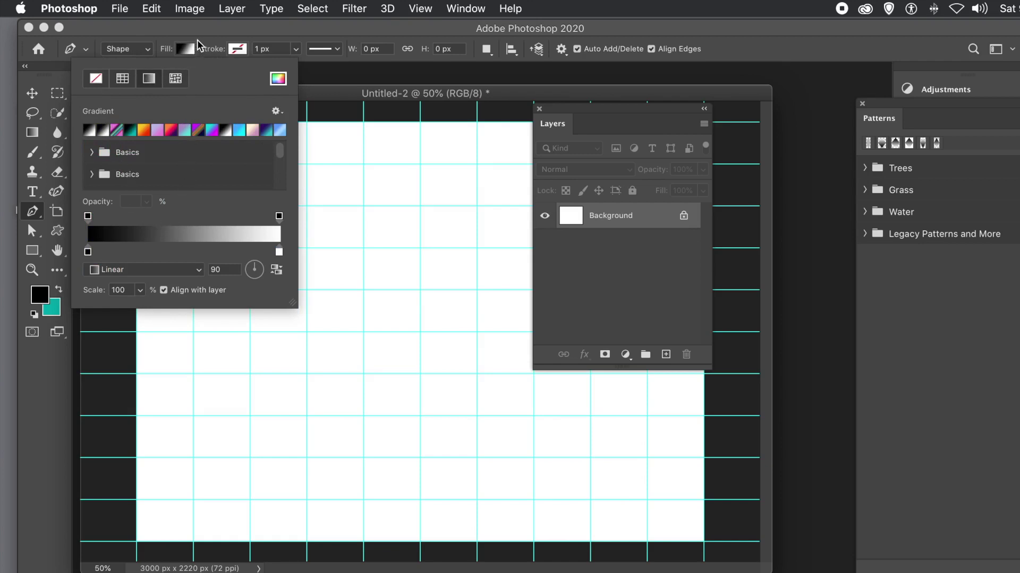
click(92, 154)
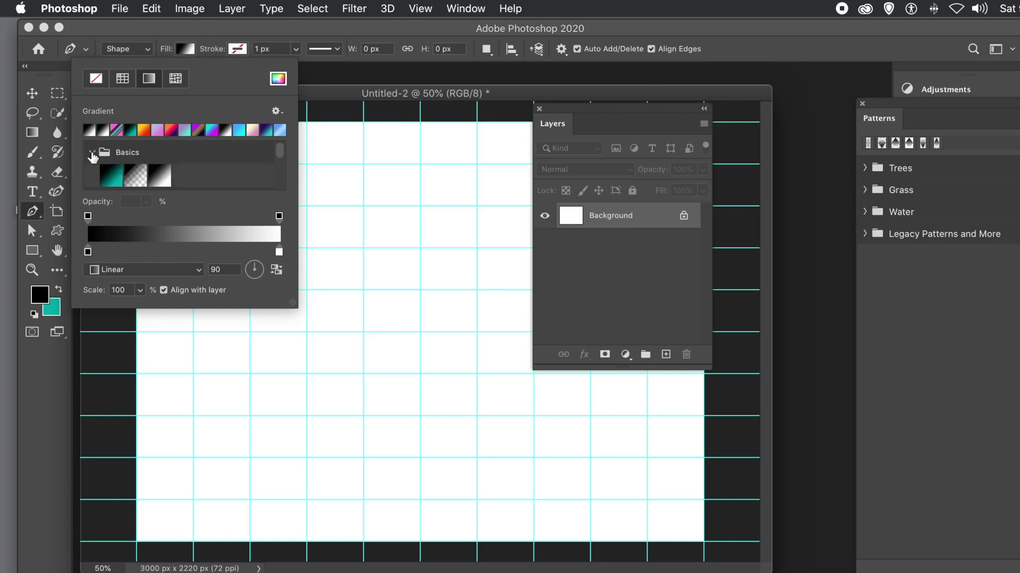
click(160, 180)
click(199, 28)
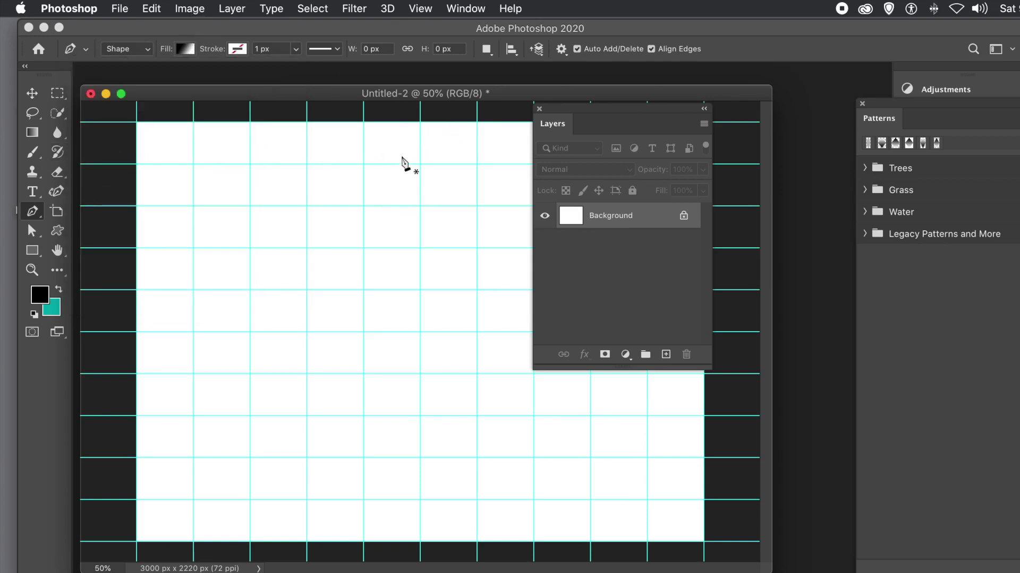
Draw a closed diamond through the top, left, bottom and right grid intersections
click(364, 164)
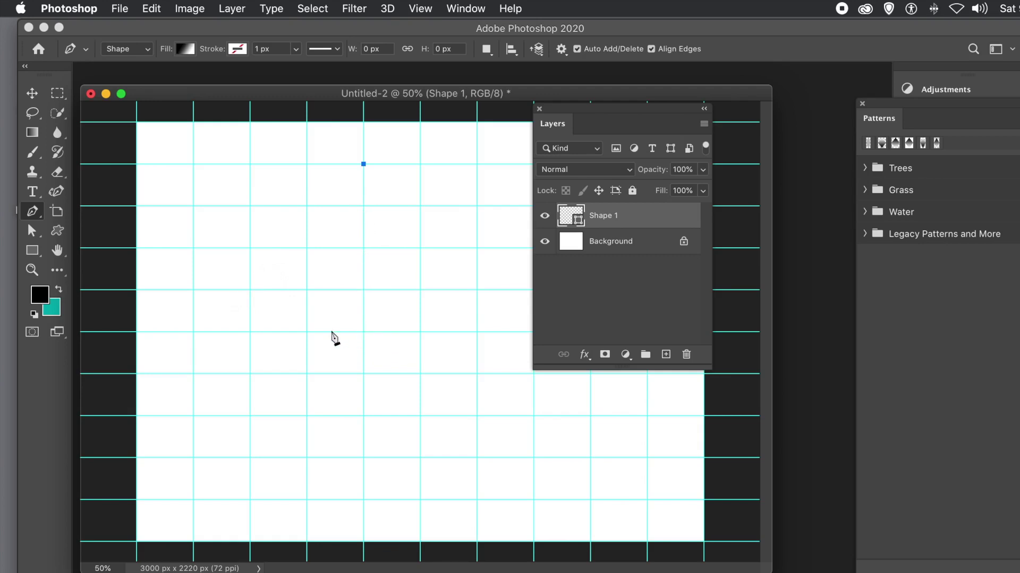
click(193, 332)
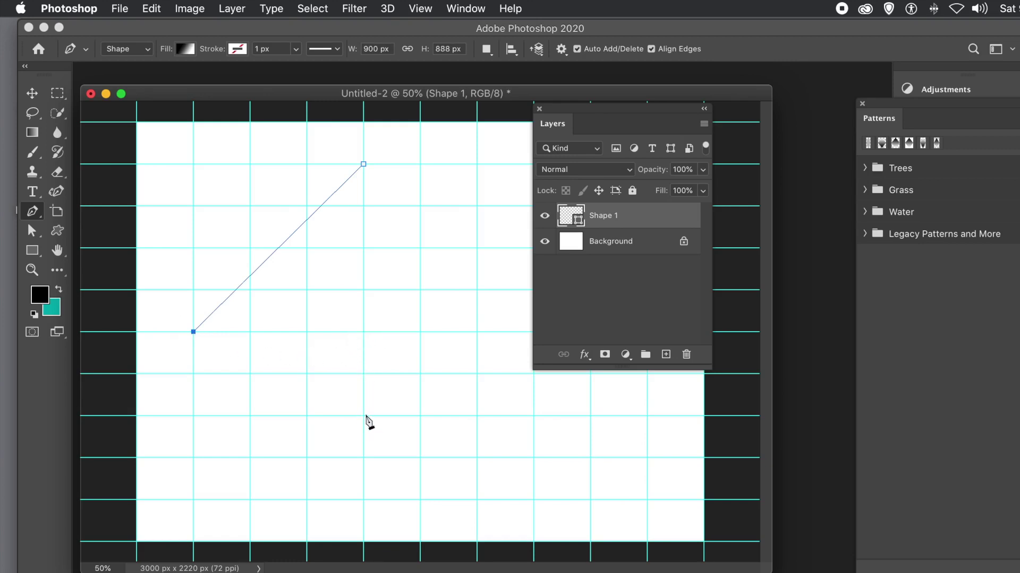
click(363, 500)
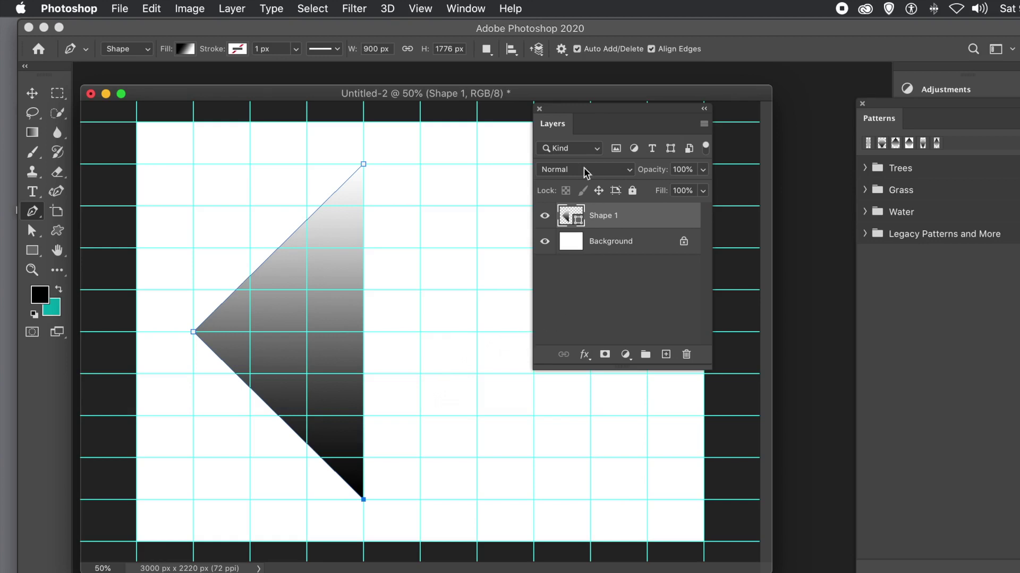
drag(575, 109, 604, 109)
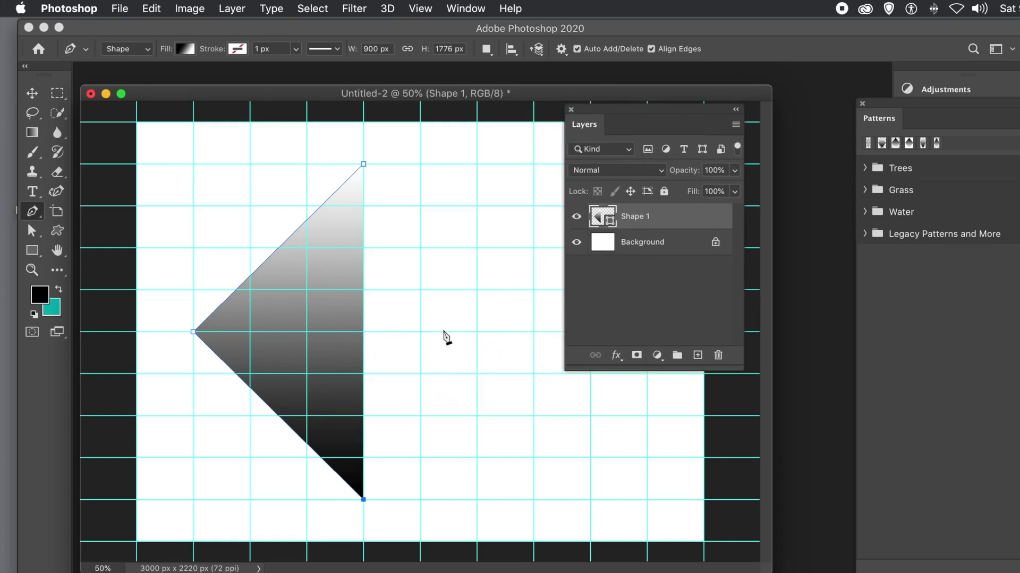
click(534, 332)
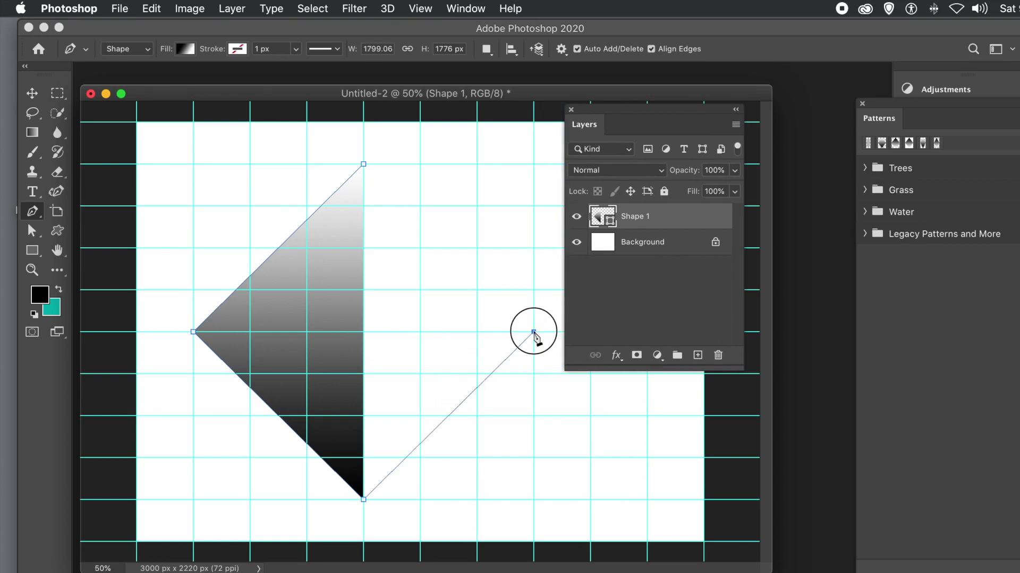
click(364, 164)
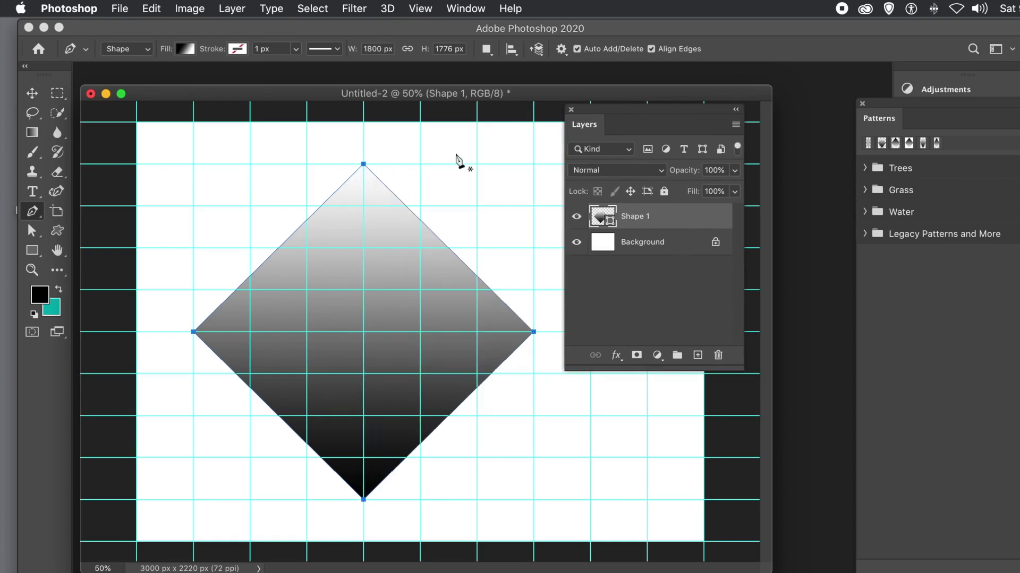
Free-transform the diamond into a centred slim spike at 21.5% width and 83.33% height
click(32, 94)
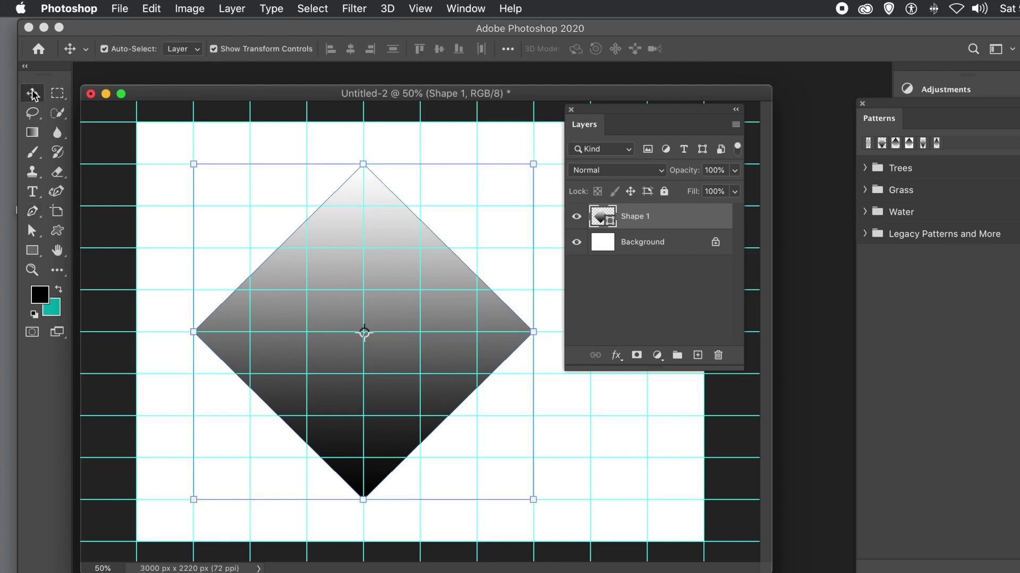
click(533, 329)
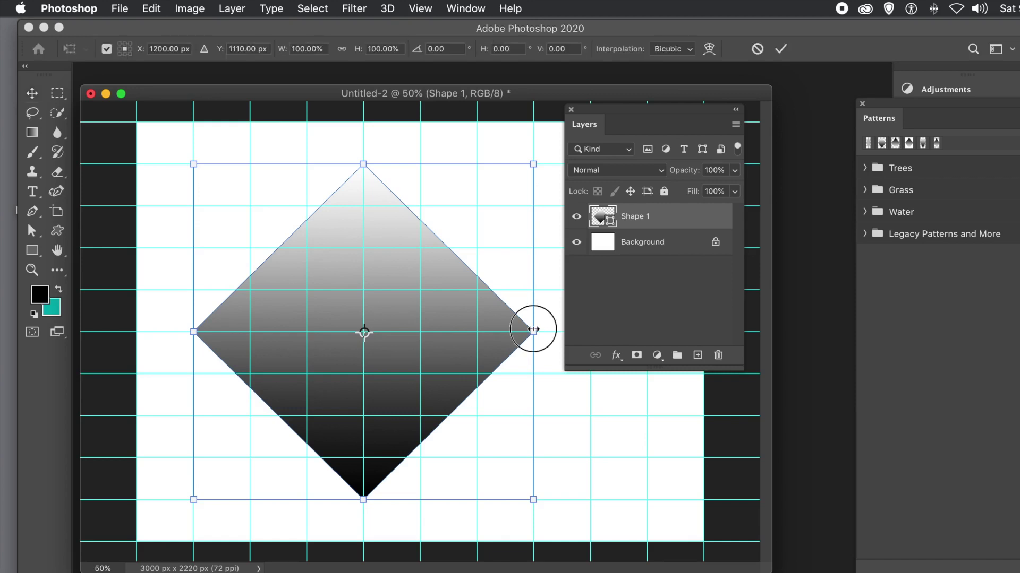
drag(533, 329, 300, 347)
drag(269, 308, 415, 304)
drag(449, 336, 412, 334)
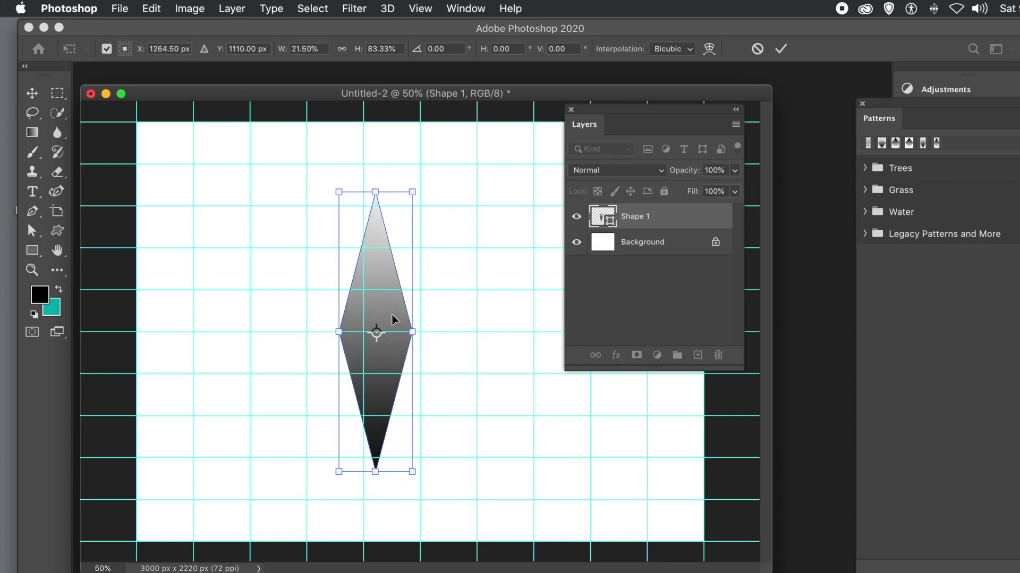
key(Return)
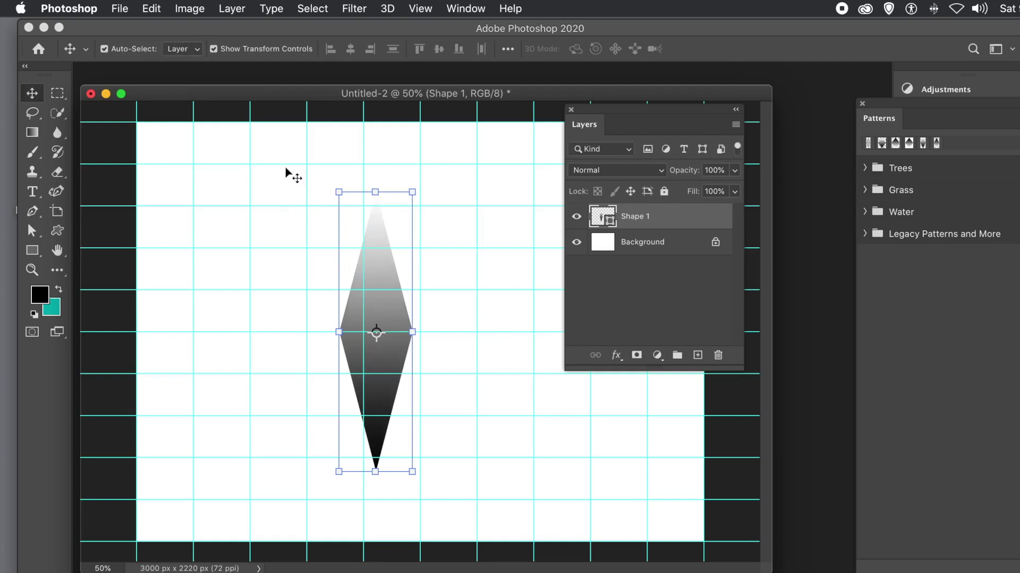
Clear all guides and delete the Background layer so the spike sits on transparency
click(422, 10)
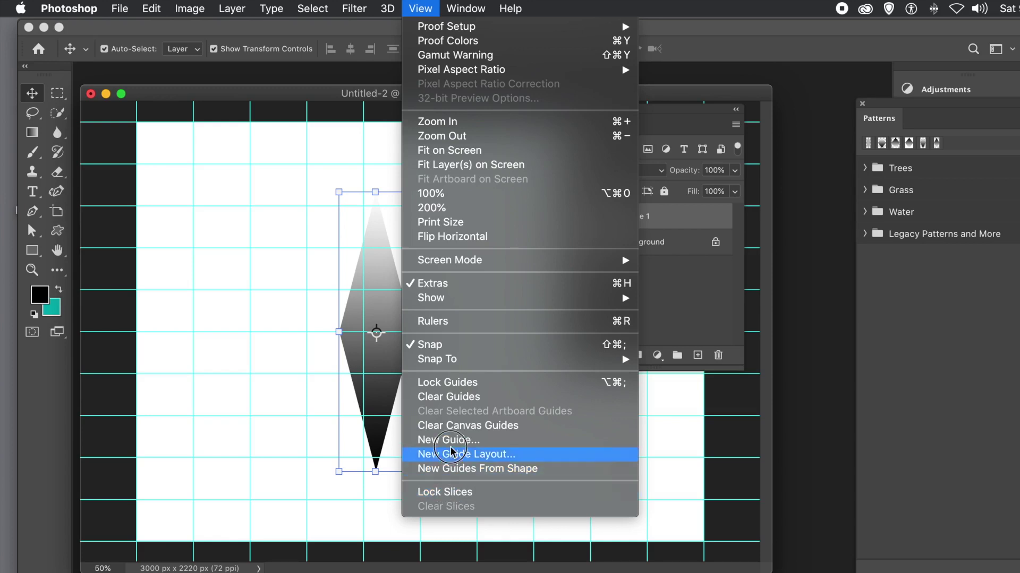
click(453, 402)
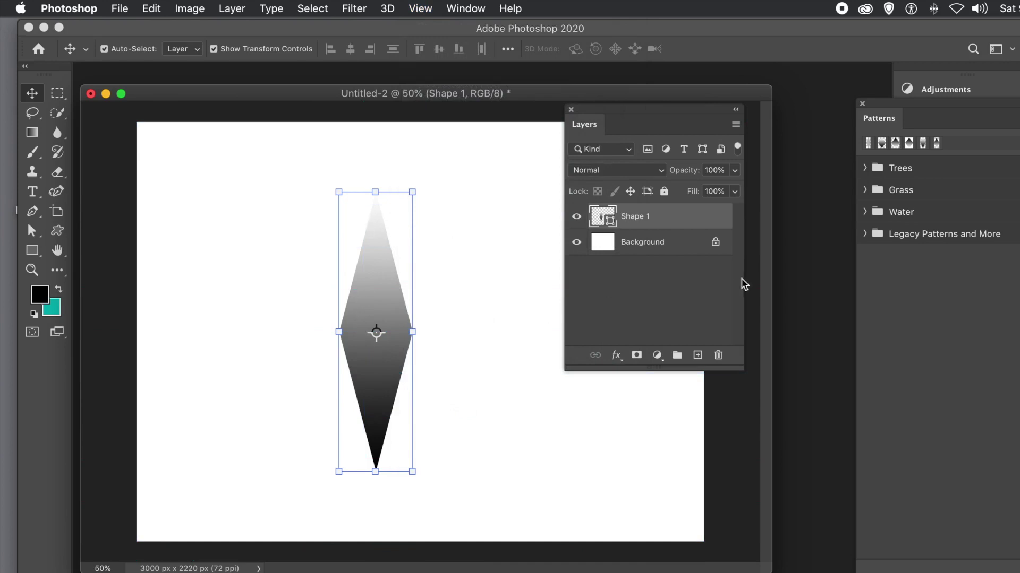
click(638, 246)
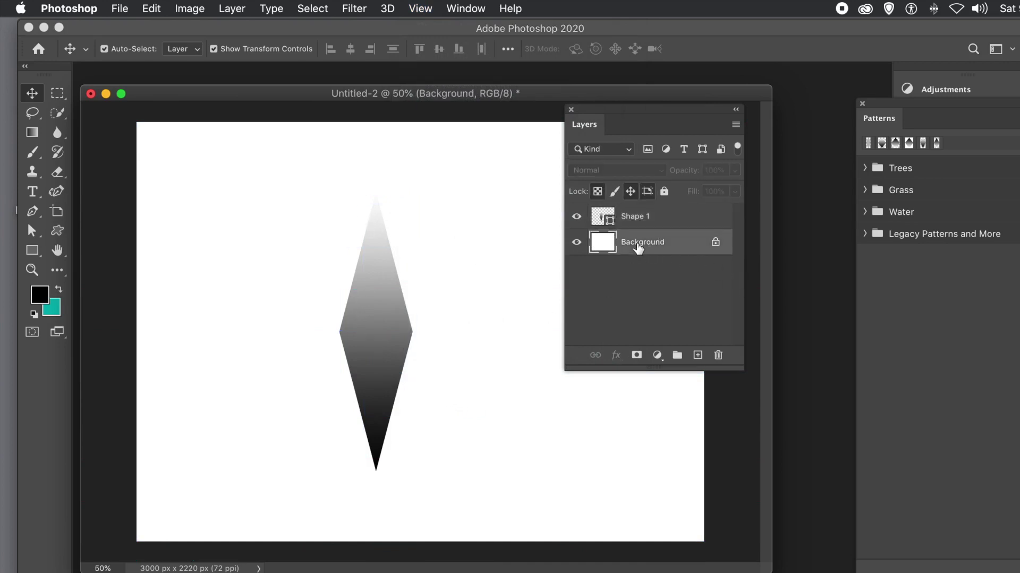
click(717, 356)
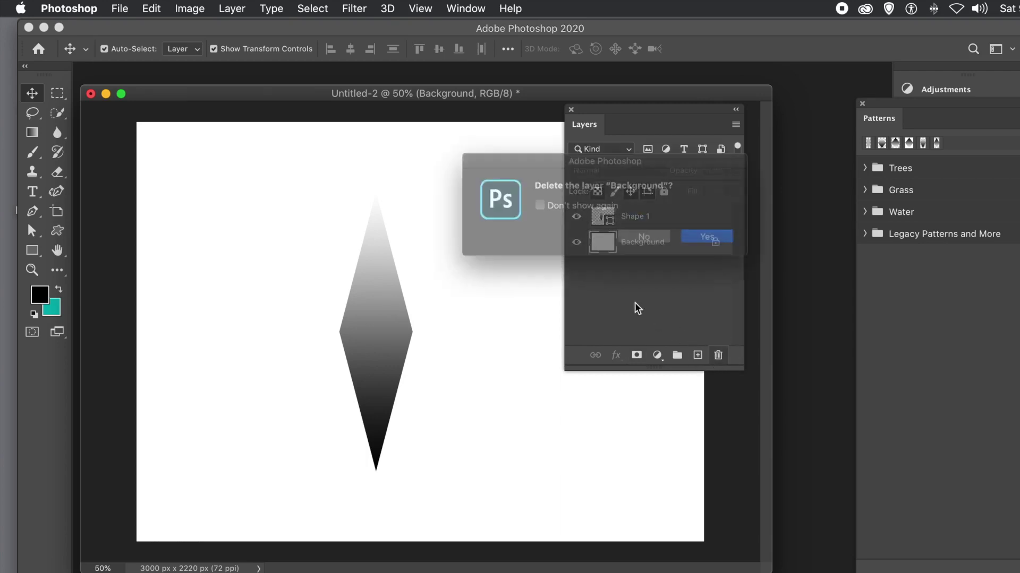
click(725, 238)
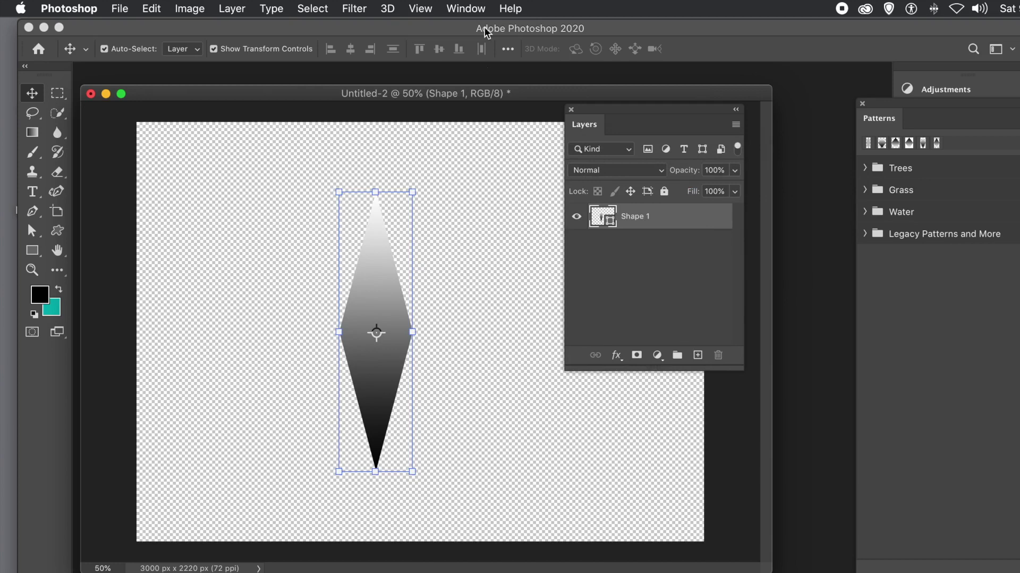
click(420, 8)
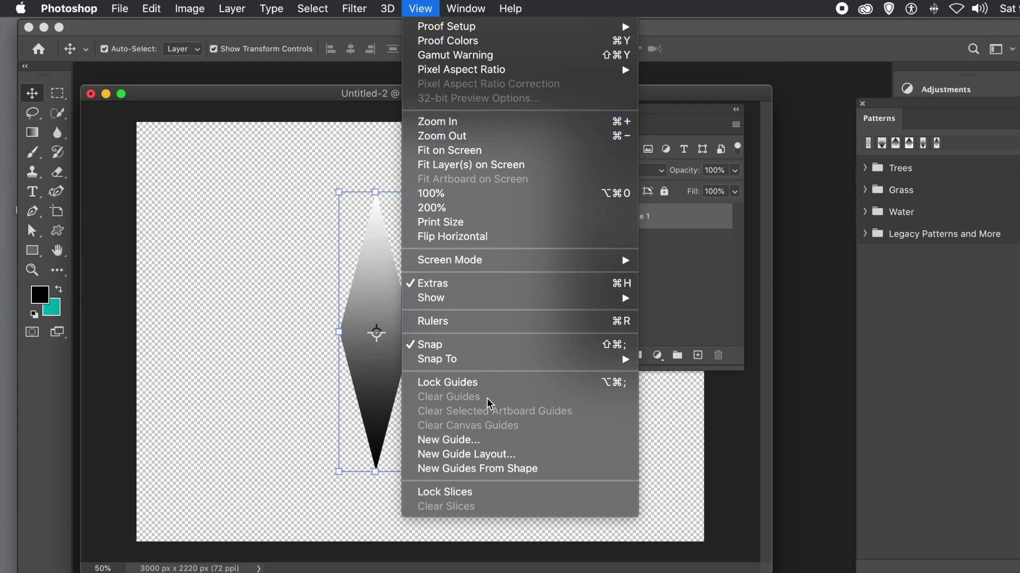
Marquee-select the area between guides around the spike and define it as Pattern 1
click(499, 468)
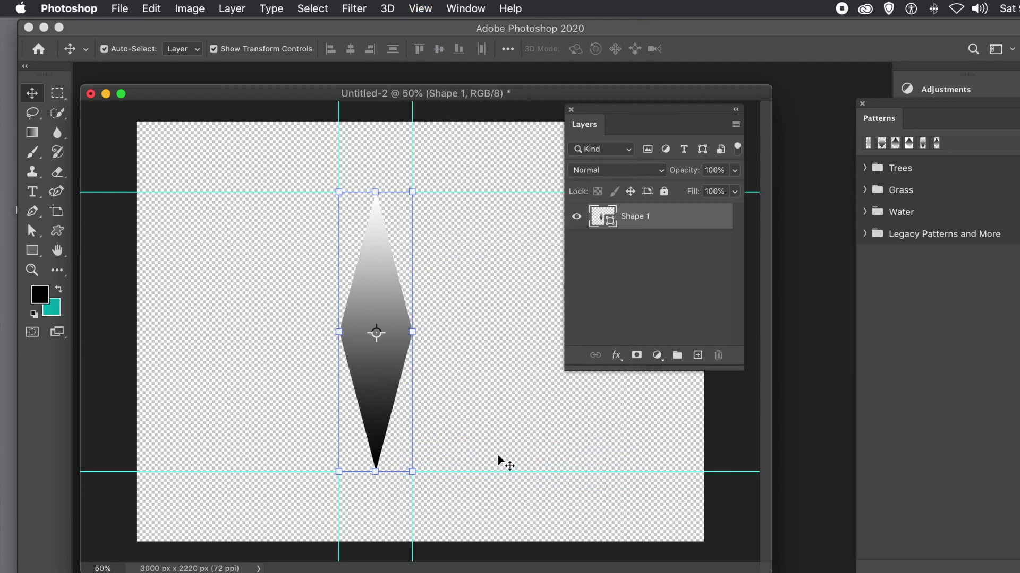
click(58, 96)
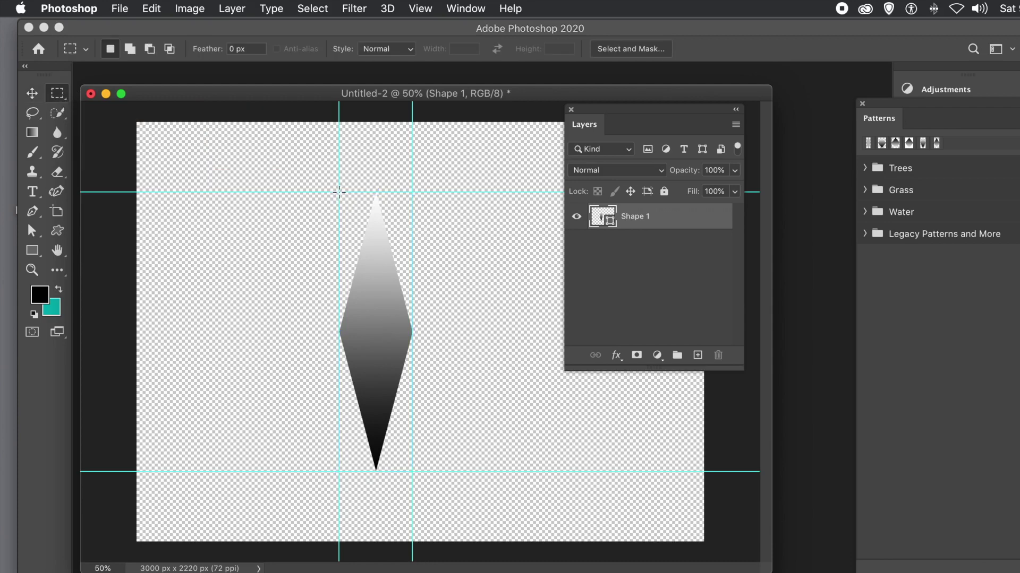
drag(339, 192, 416, 470)
click(155, 8)
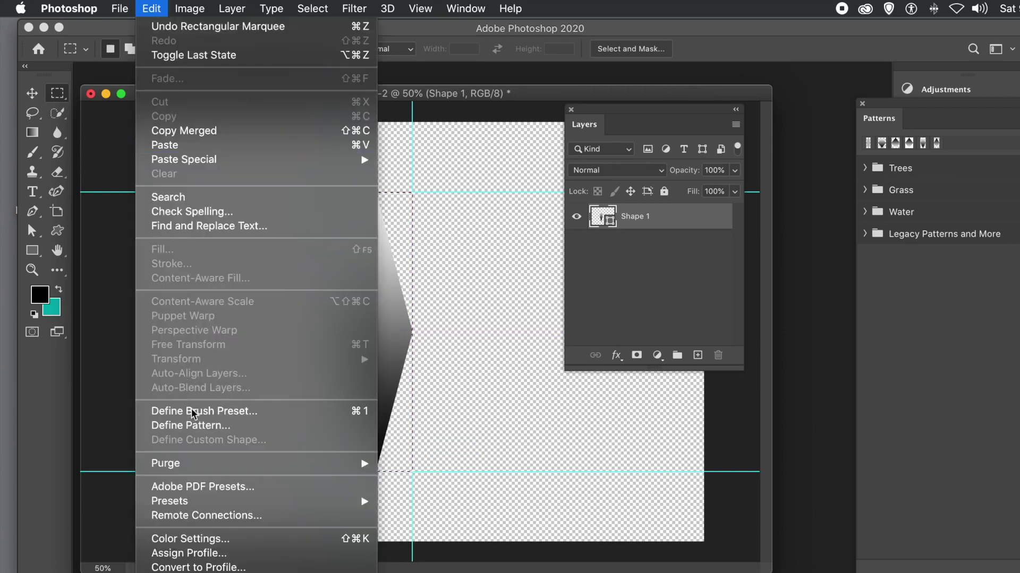
click(200, 431)
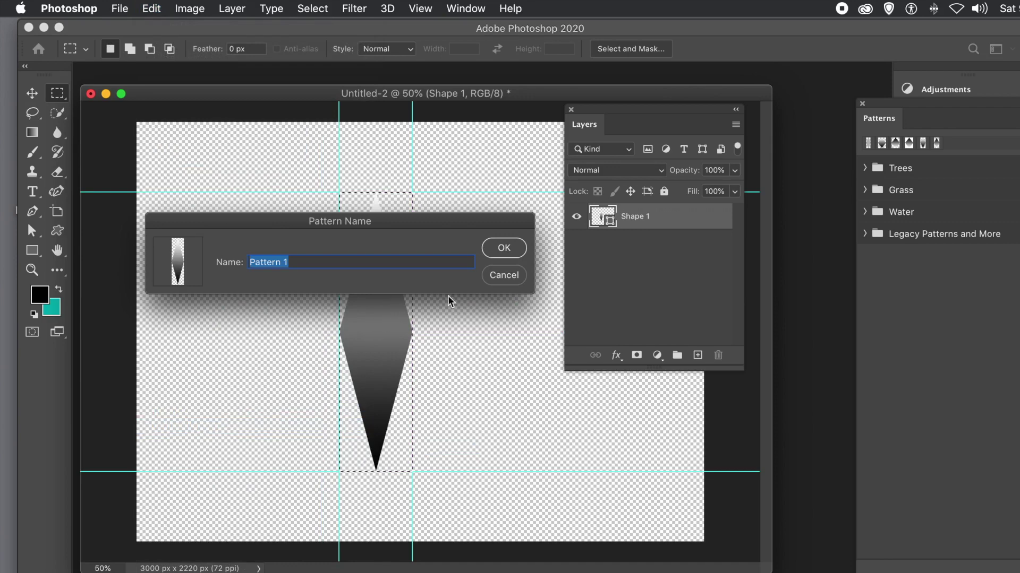
click(512, 250)
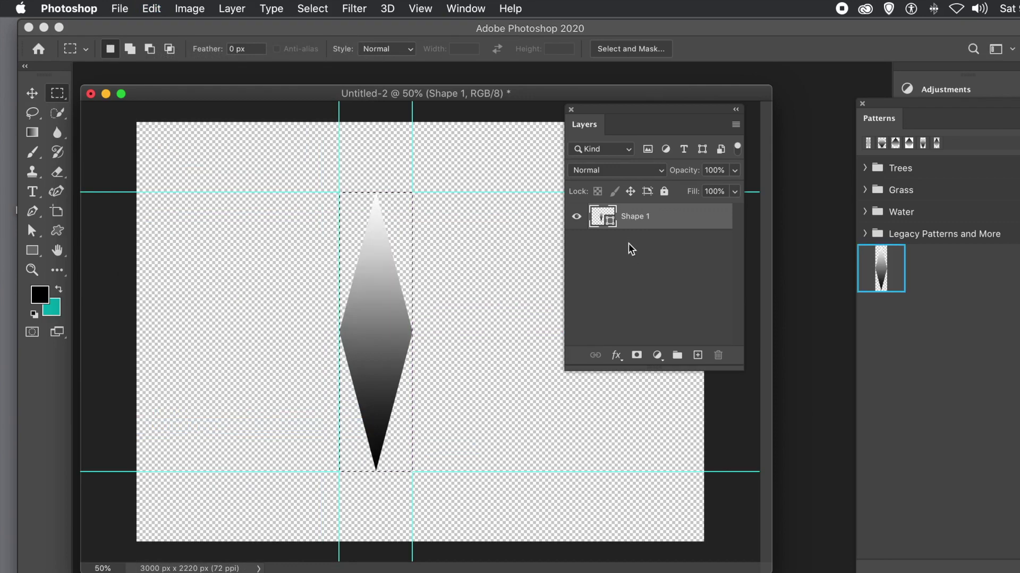
double_click(611, 223)
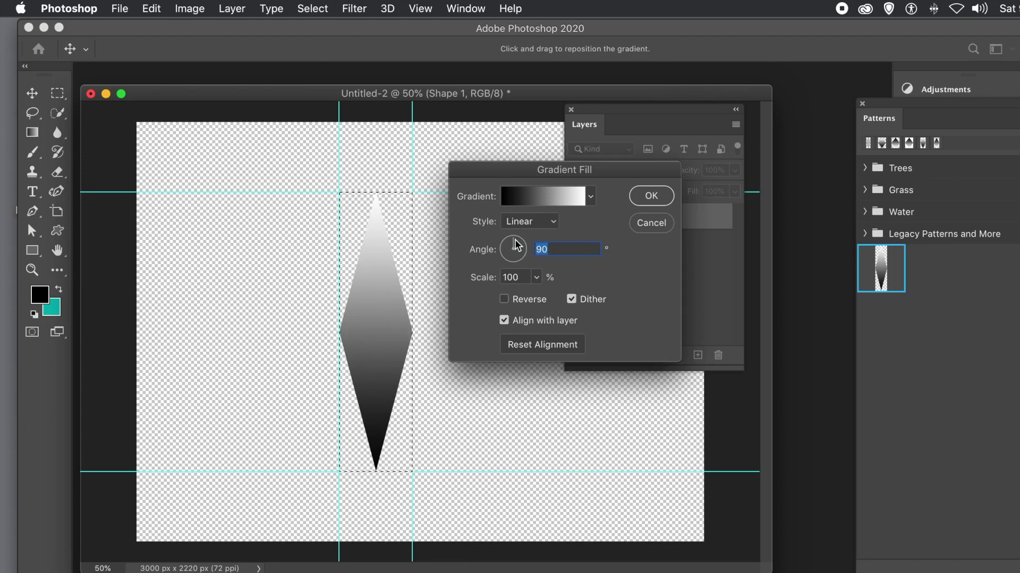
Flip the gradient angle to -90°, define it as Pattern 2, and bring Untitled-1 forward
text(-)
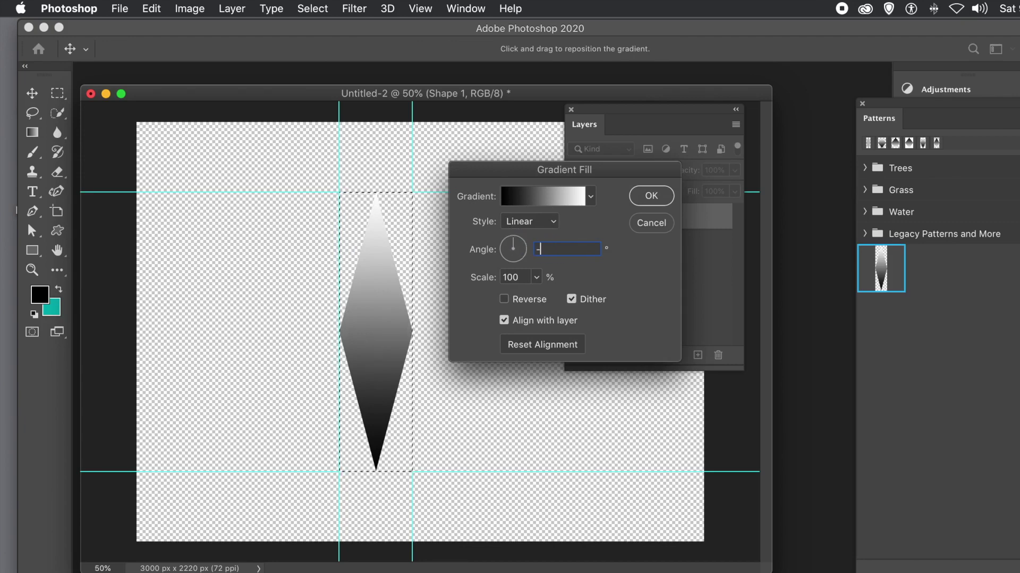
text(90)
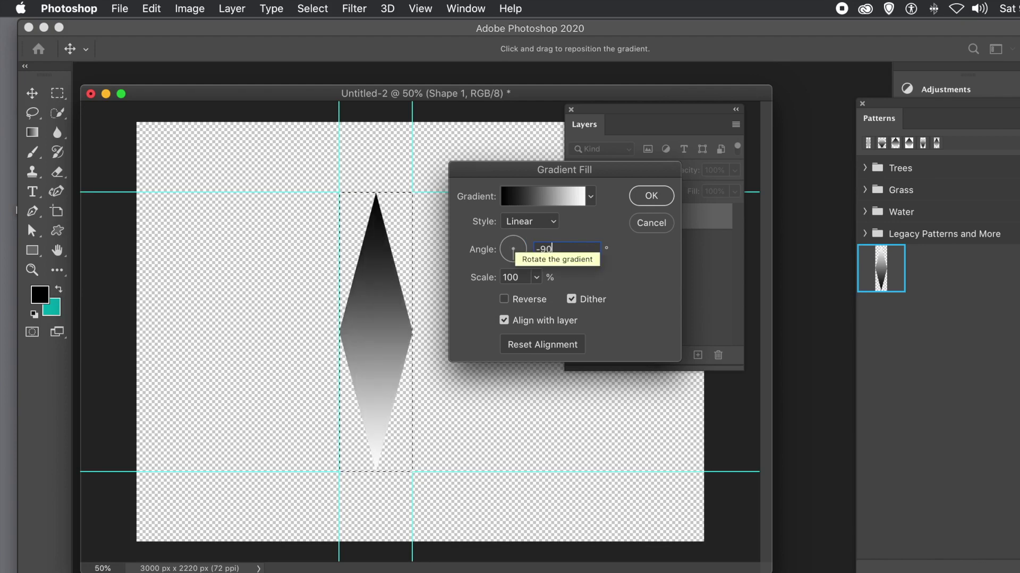
click(653, 196)
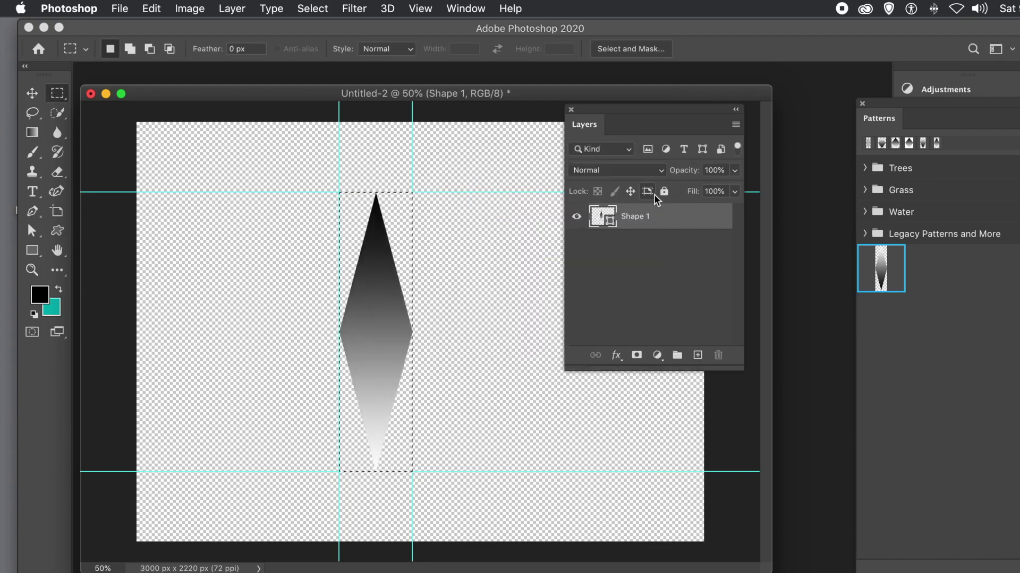
click(150, 8)
click(165, 207)
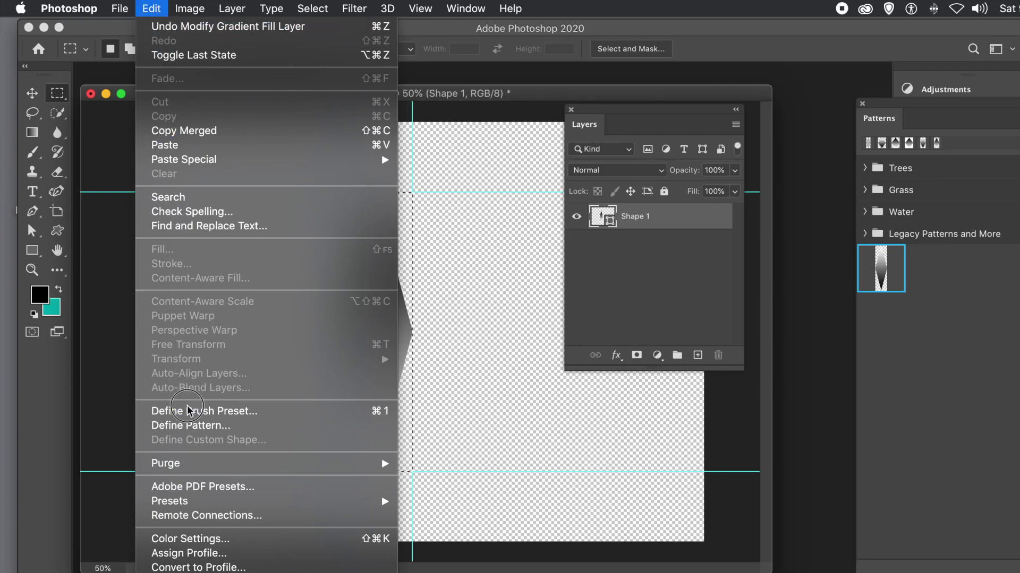
click(191, 425)
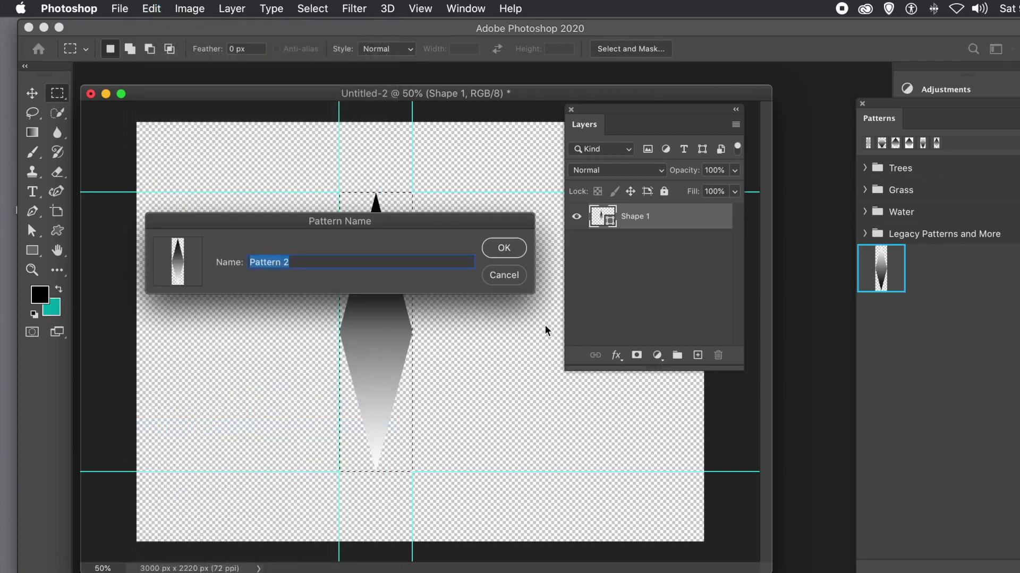
click(501, 253)
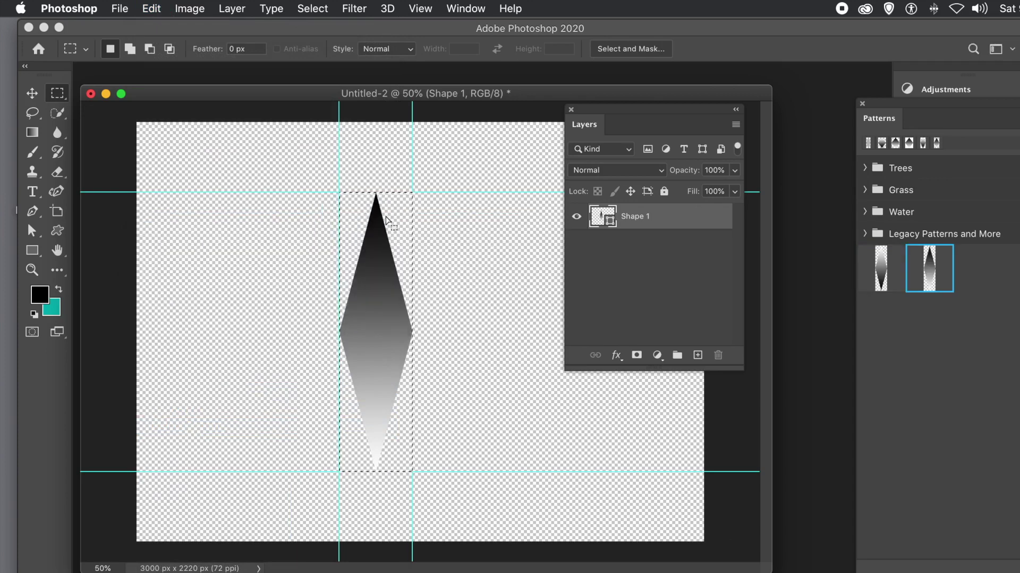
drag(227, 91, 518, 146)
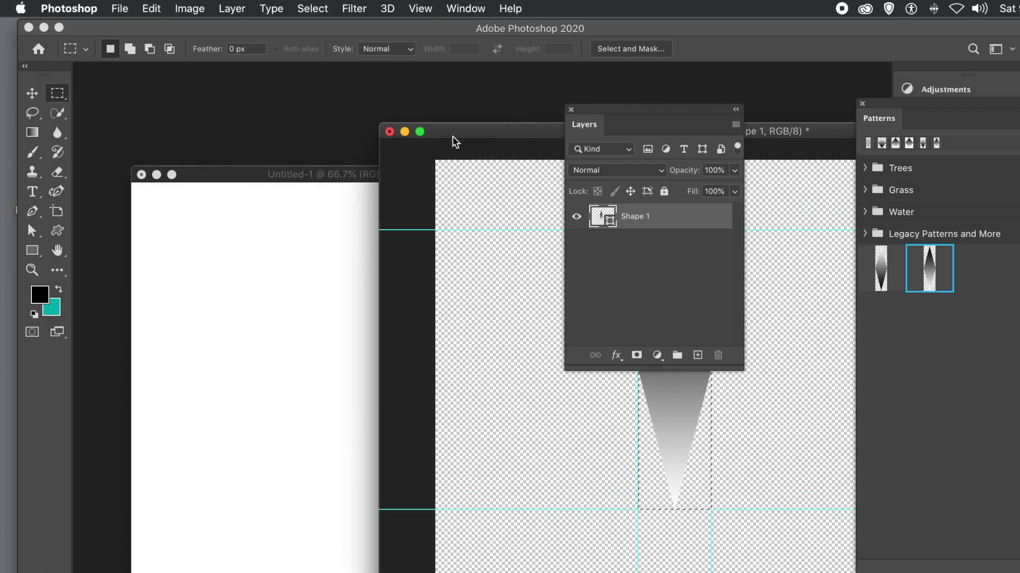
click(353, 170)
Add a Pattern Fill 1 layer to Untitled-1 tiling the spike pattern at 25% scale
drag(353, 171, 311, 100)
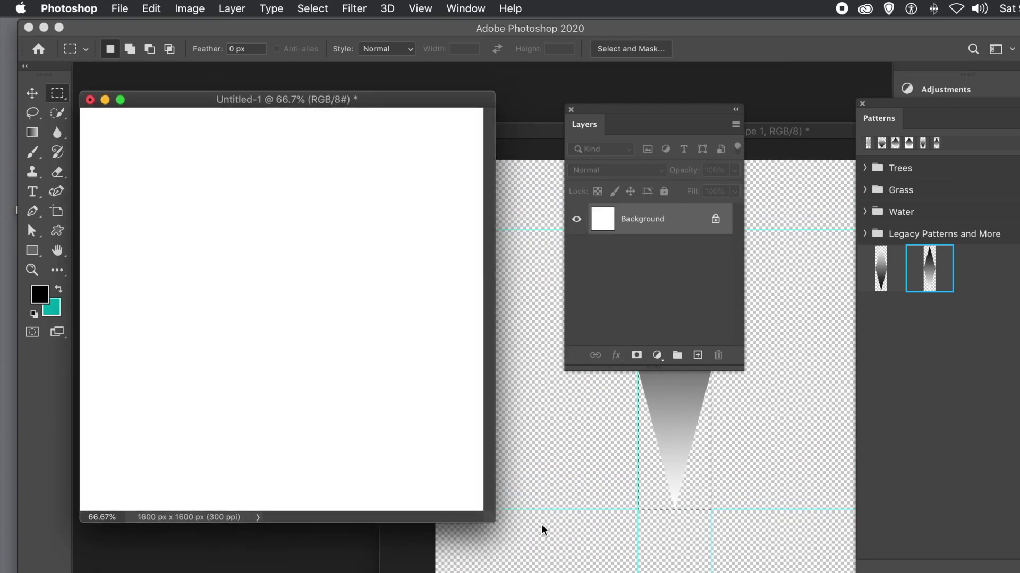
drag(493, 519, 592, 539)
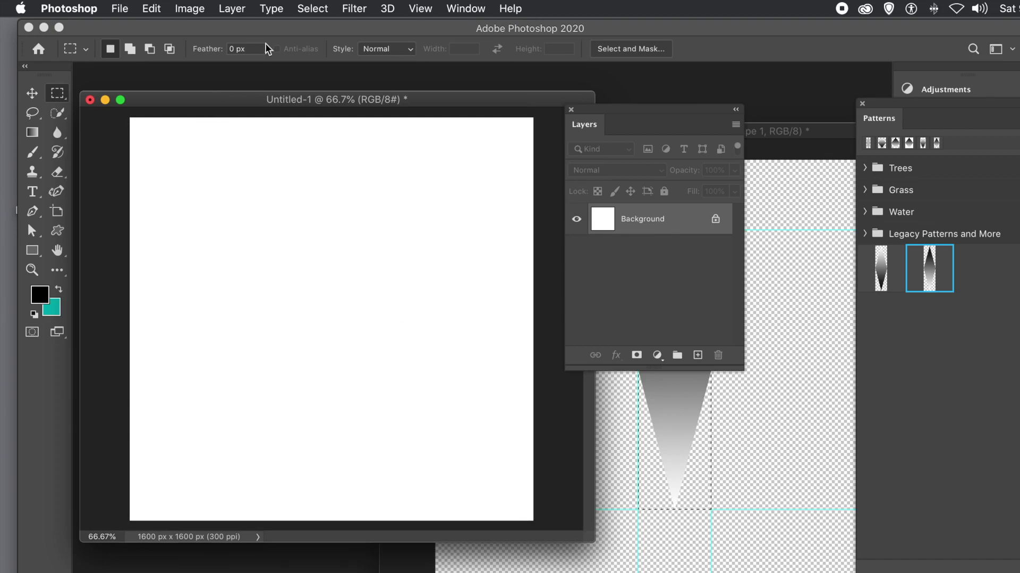
click(238, 9)
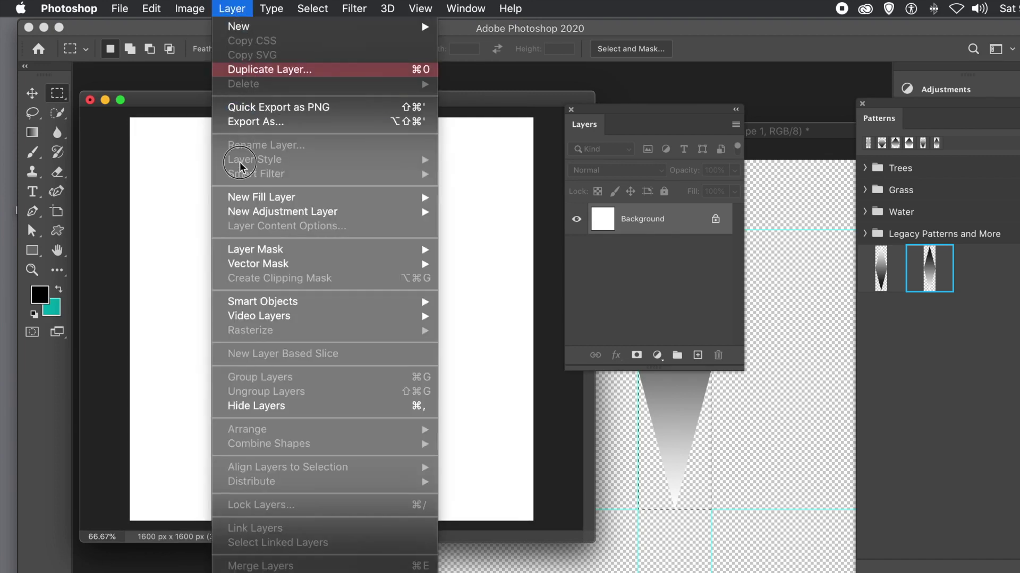
click(255, 199)
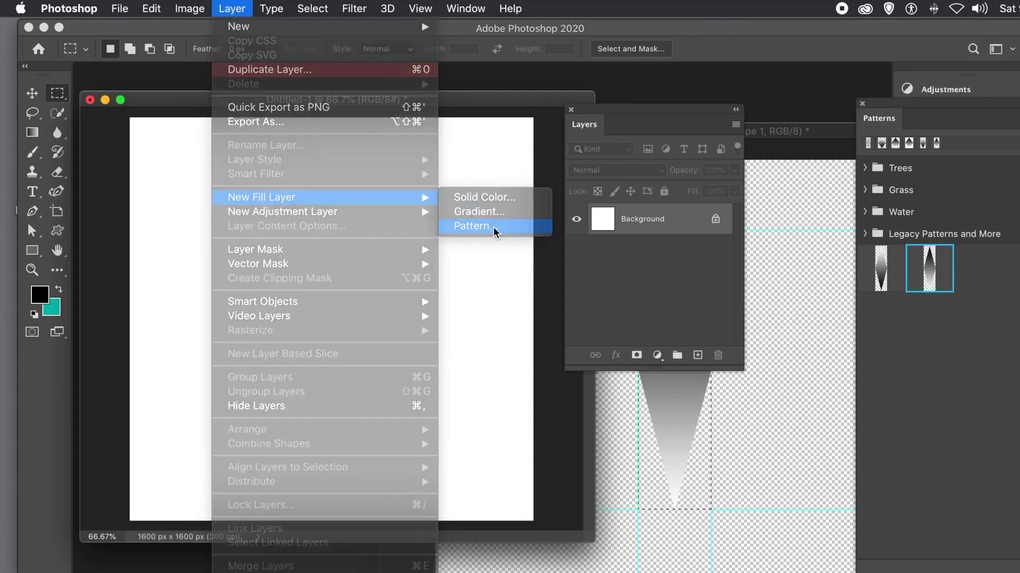
click(493, 229)
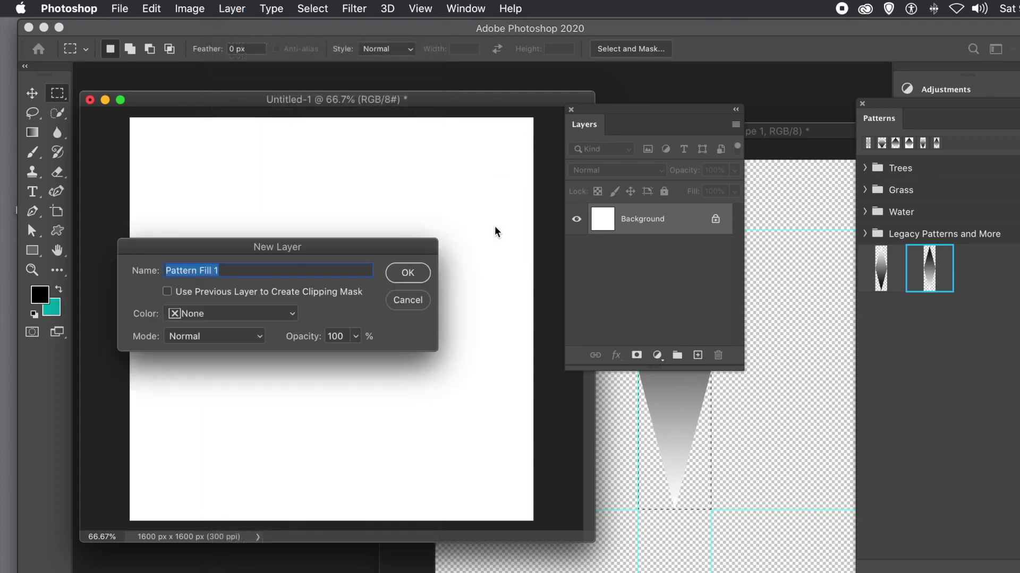
click(402, 274)
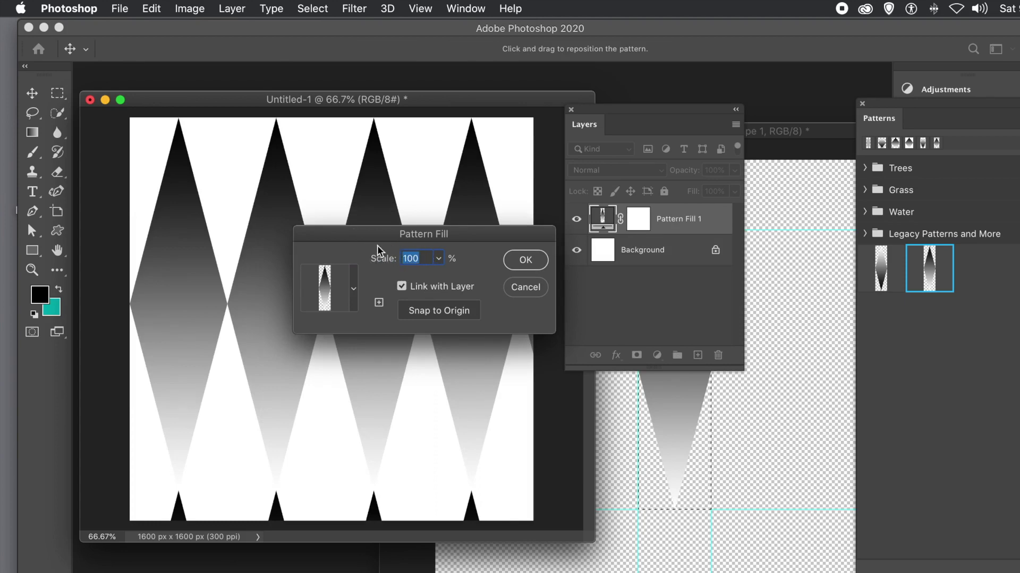
text(25)
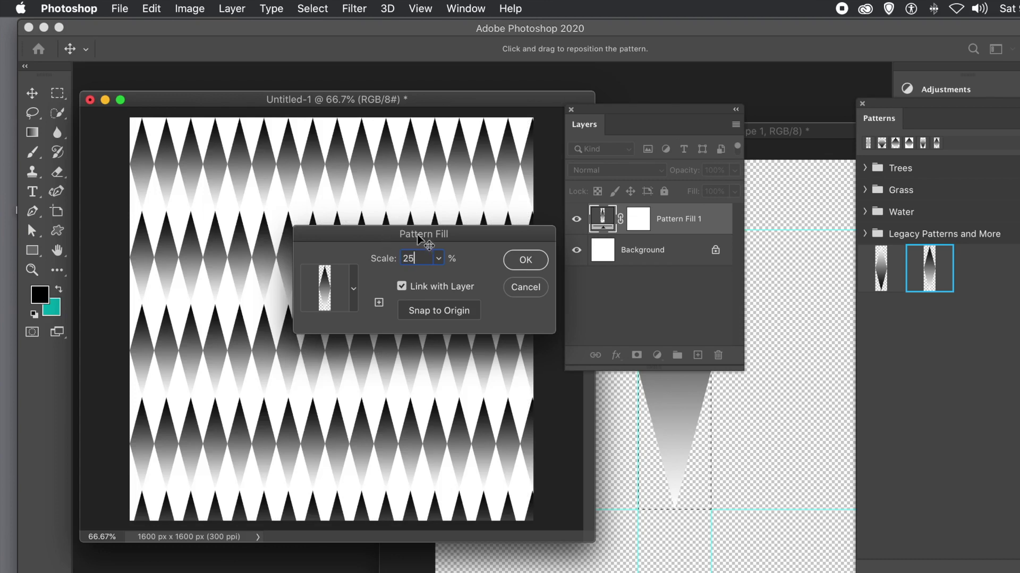
click(353, 288)
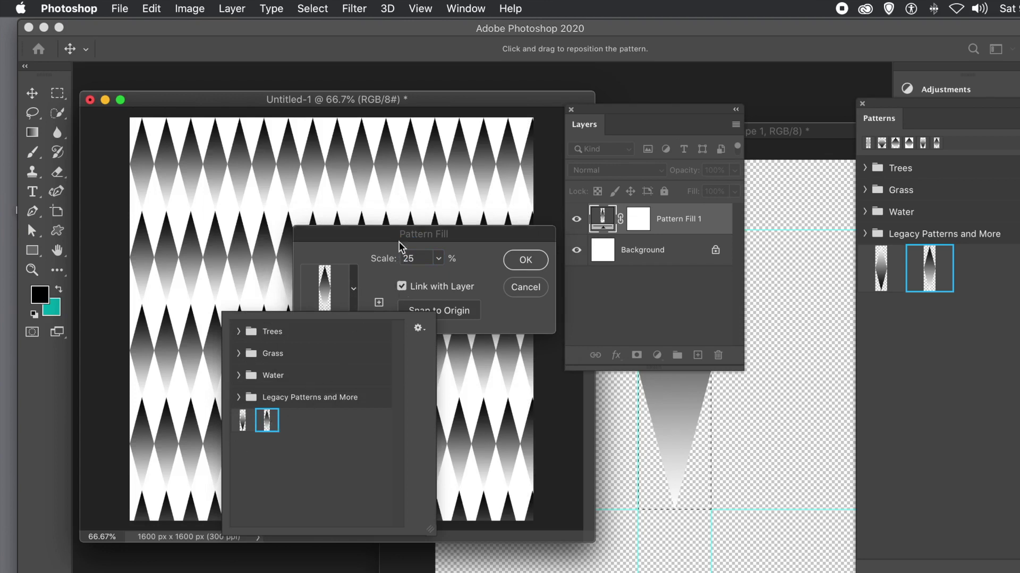
click(397, 237)
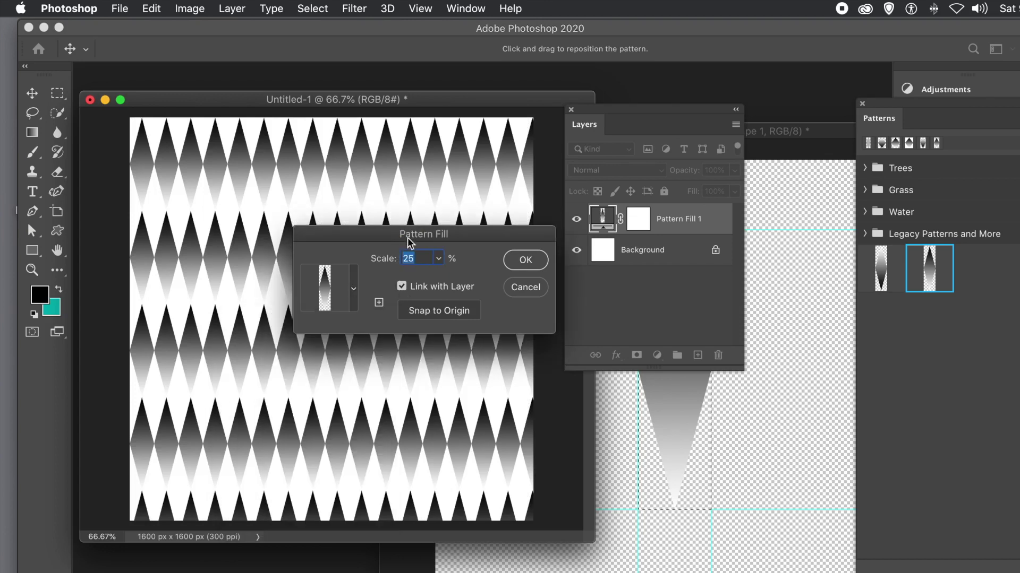
click(533, 262)
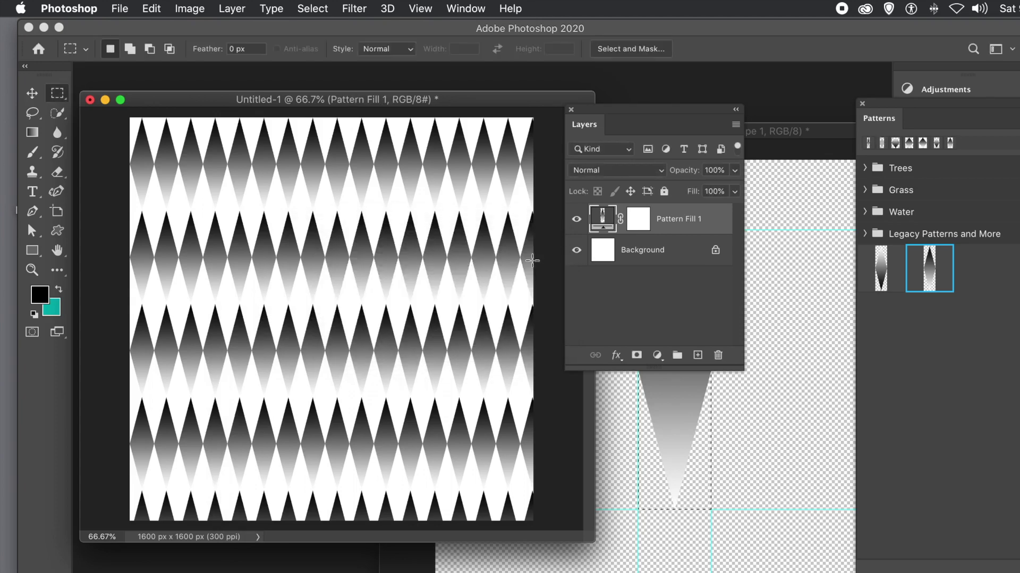
Add Pattern Fill 2 using the other diamond pattern at 25%, offset to interlock with the first
click(238, 13)
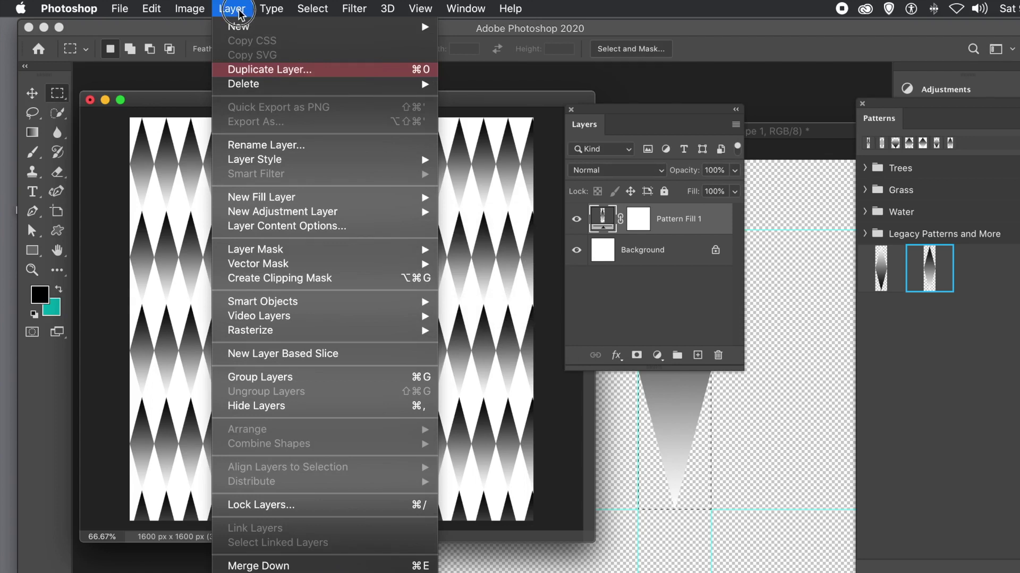
mouse_move(240, 207)
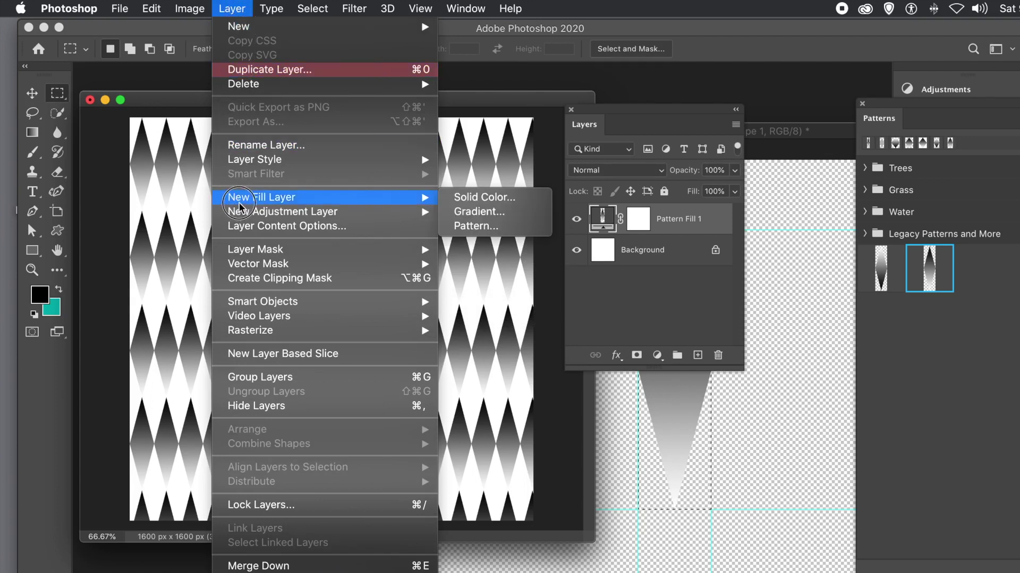
click(470, 227)
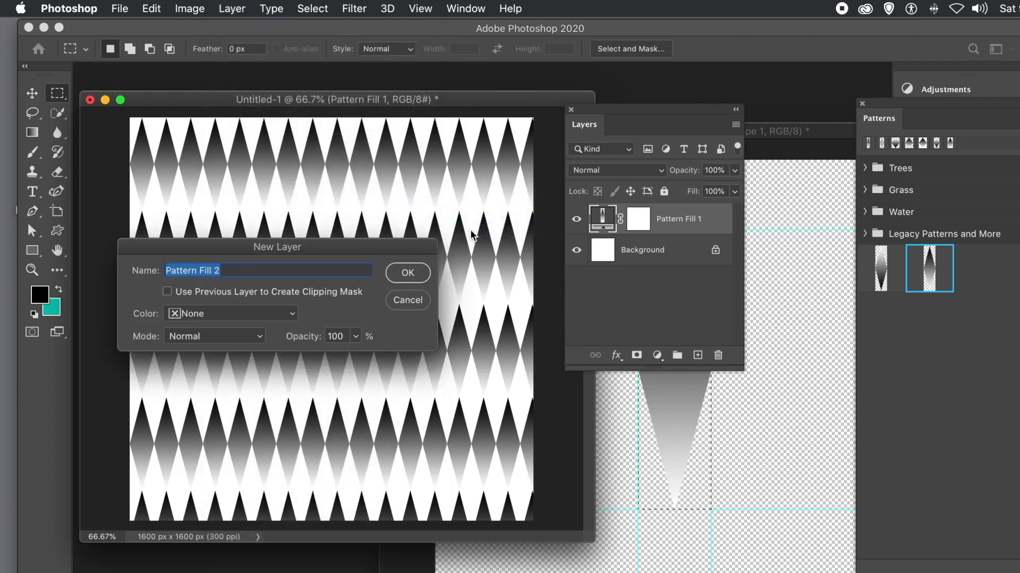
click(403, 270)
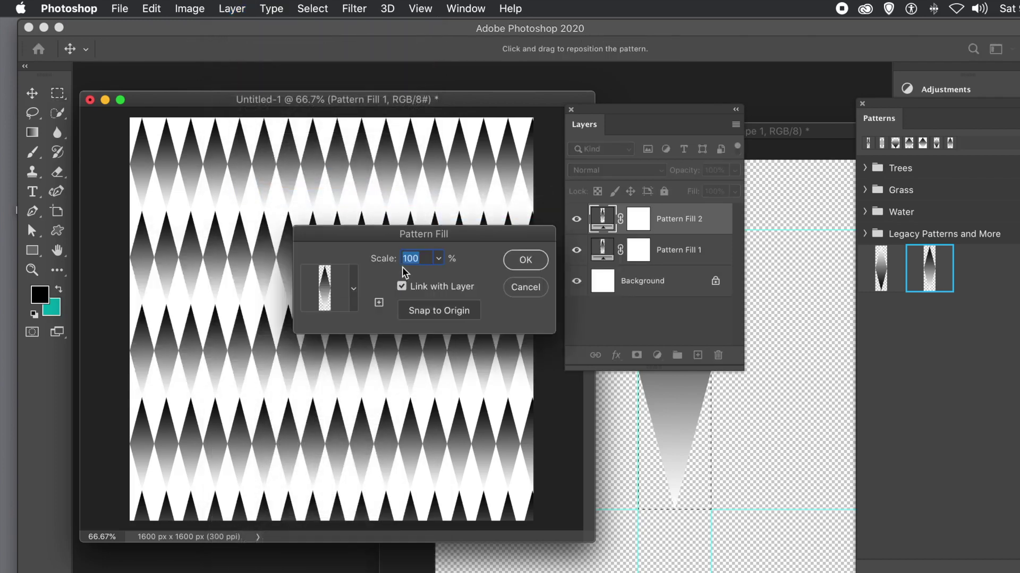
click(352, 289)
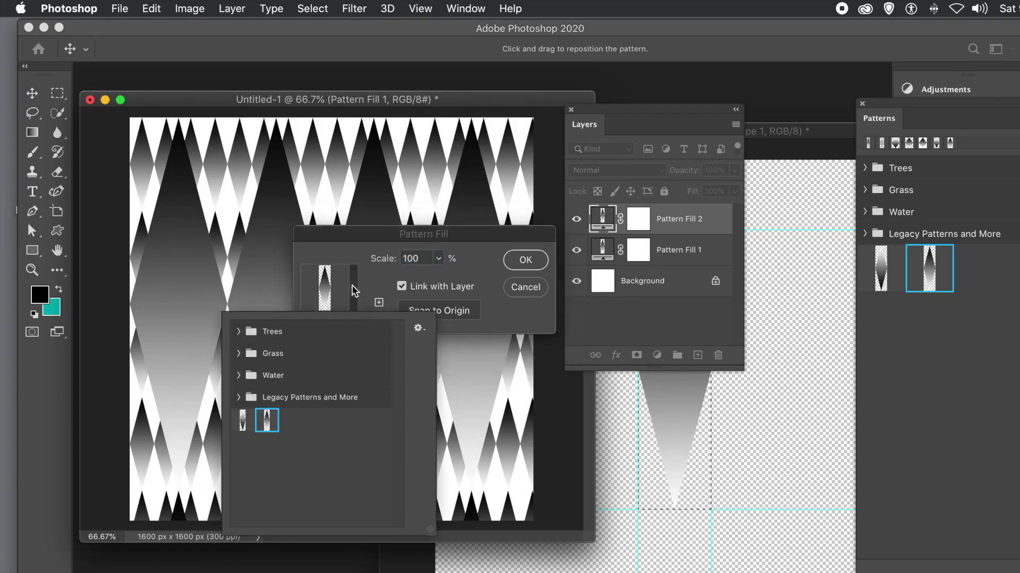
click(242, 421)
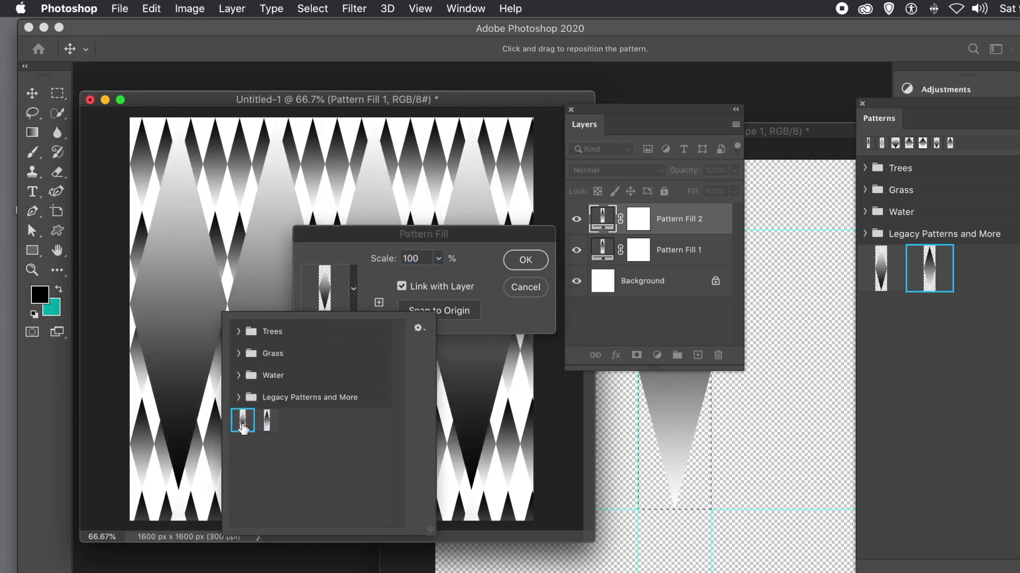
click(356, 237)
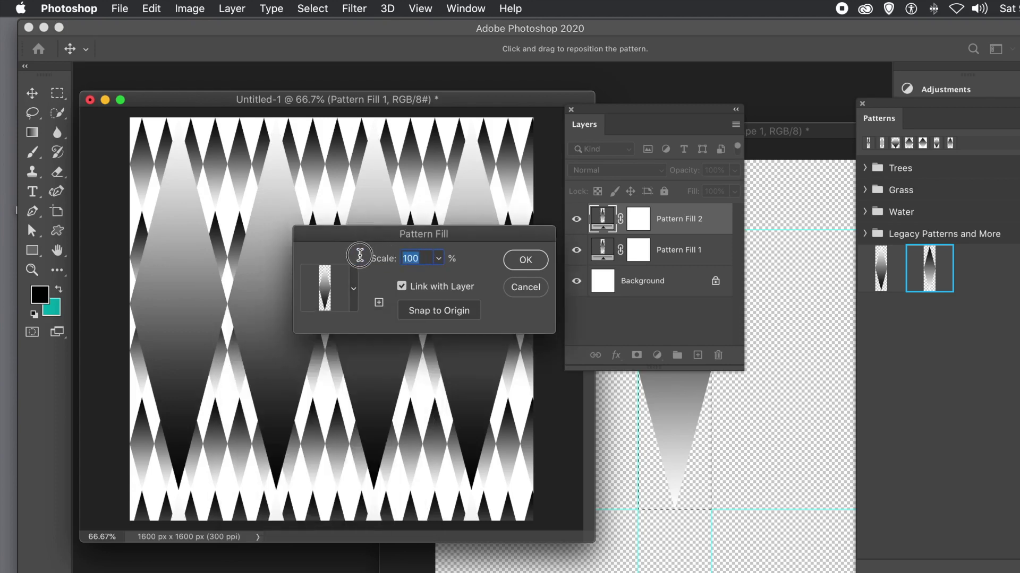
text(25)
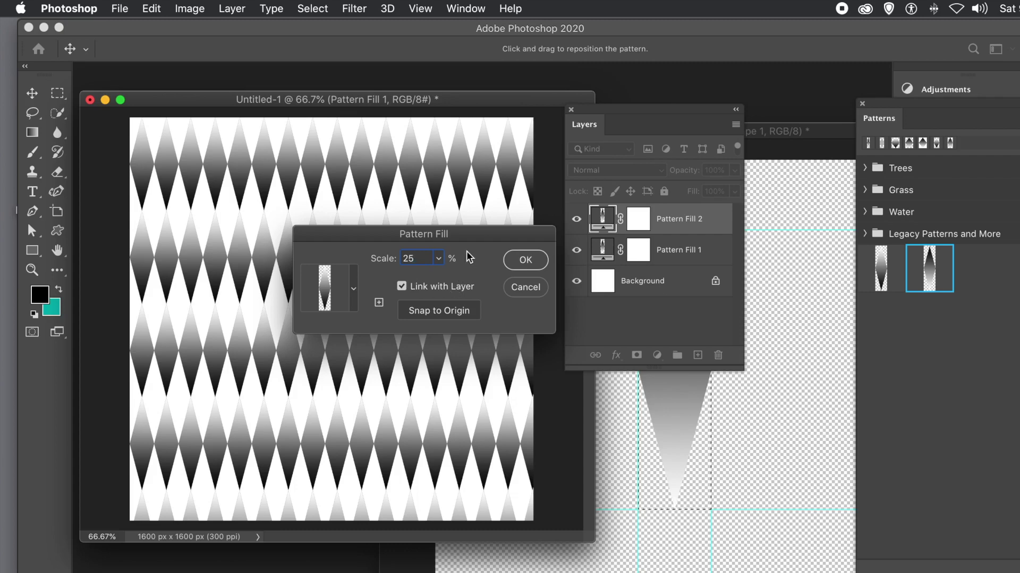
drag(262, 242, 276, 290)
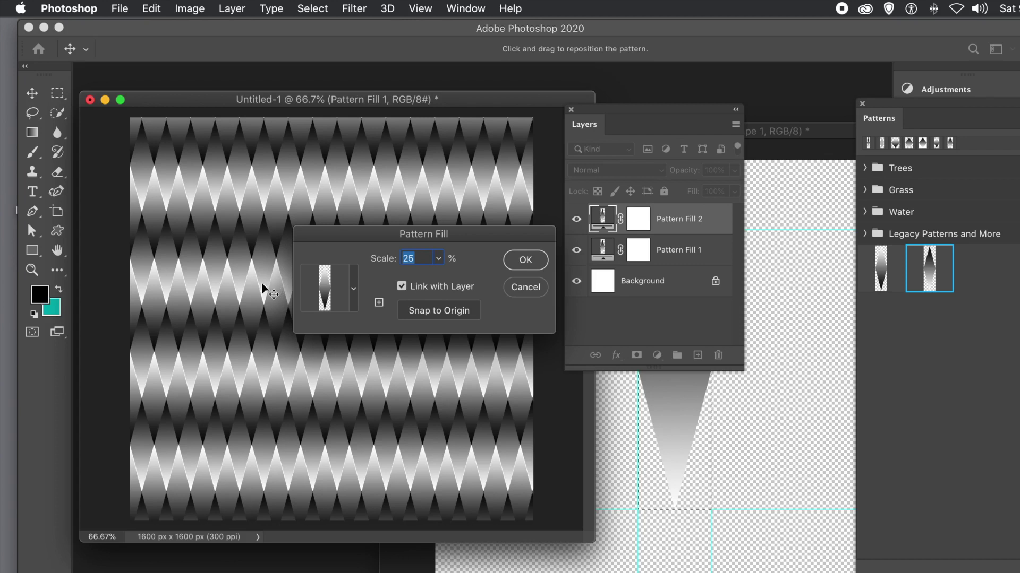
drag(257, 286, 256, 284)
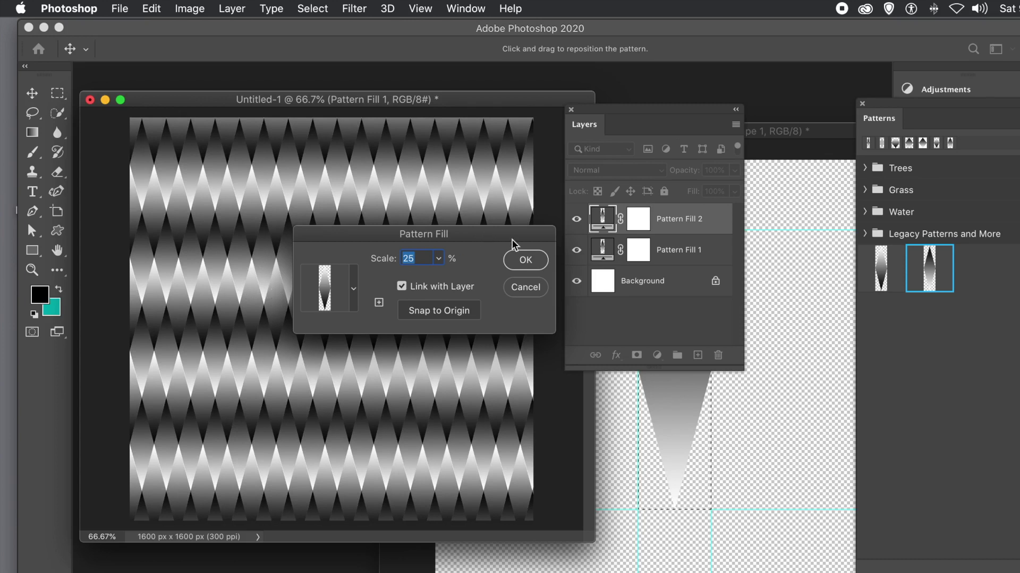
click(526, 259)
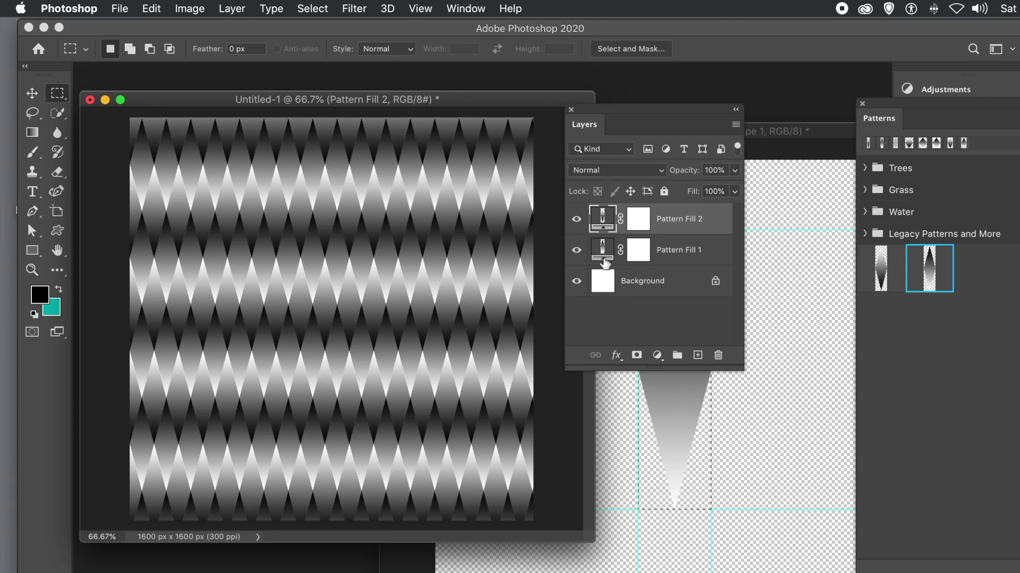
shift+click(680, 250)
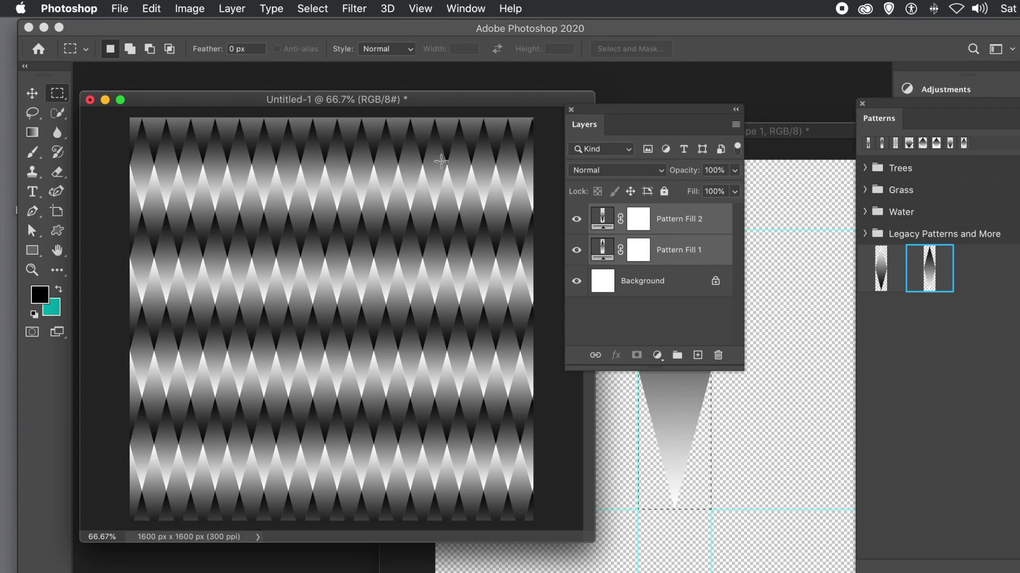
Convert the two selected pattern fill layers into one smart object via Layer > Smart Objects
click(245, 9)
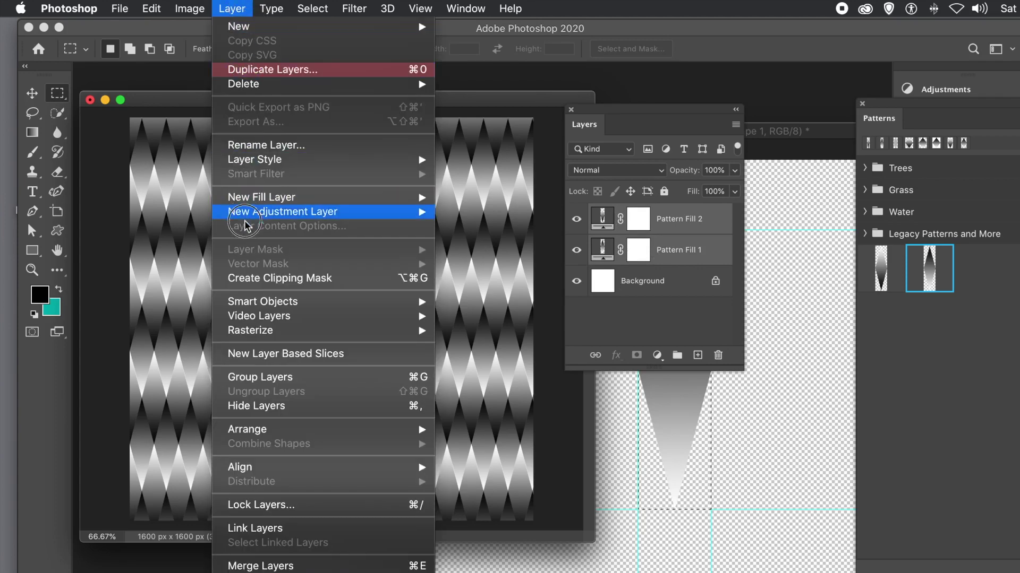
mouse_move(394, 301)
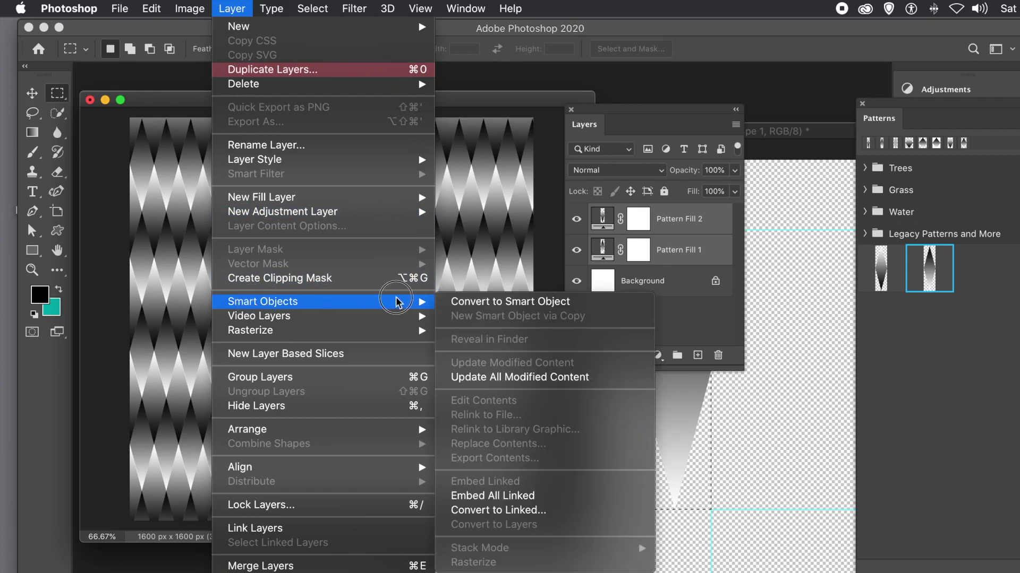
click(454, 302)
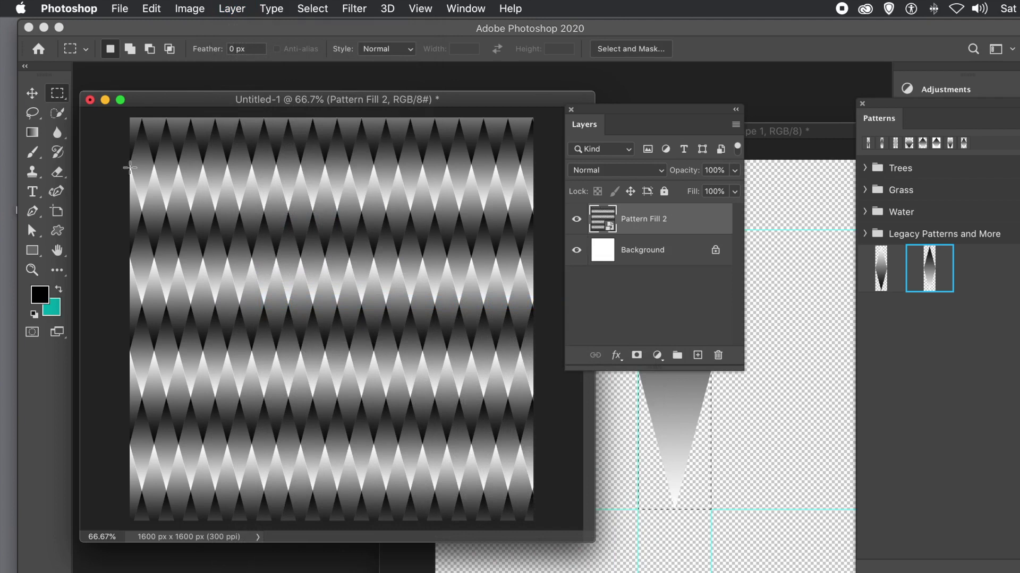
click(31, 93)
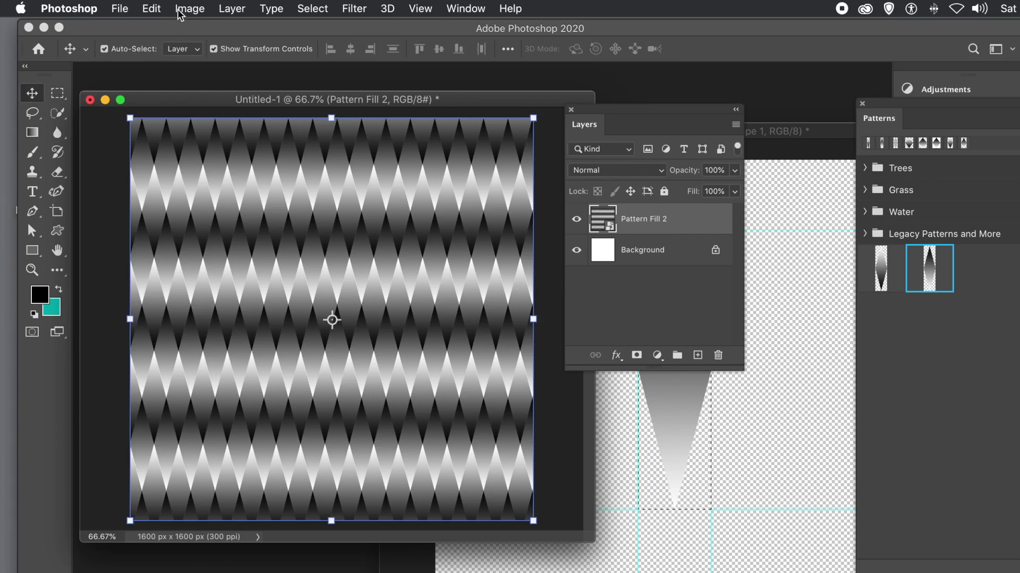
click(152, 9)
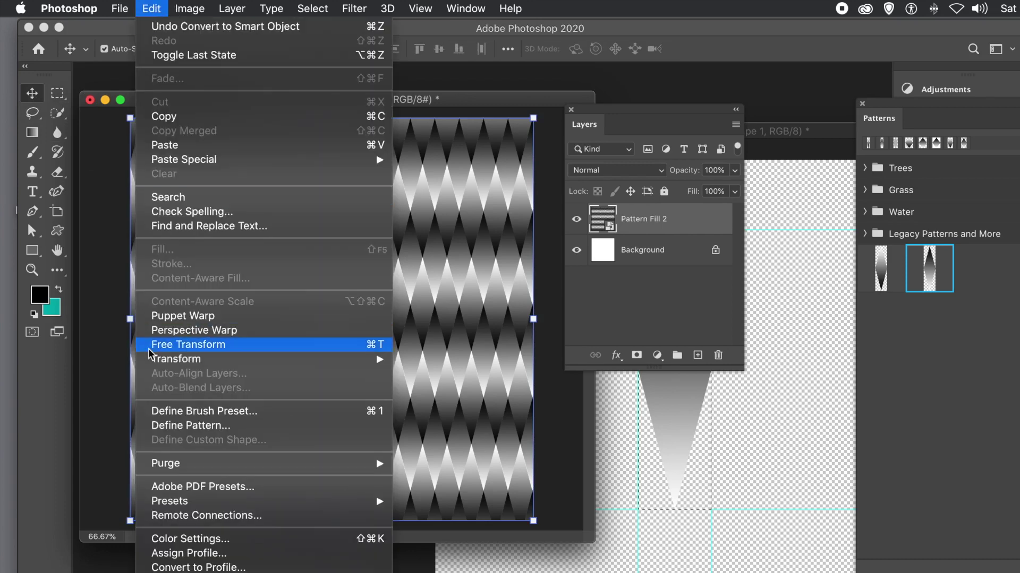
mouse_move(153, 358)
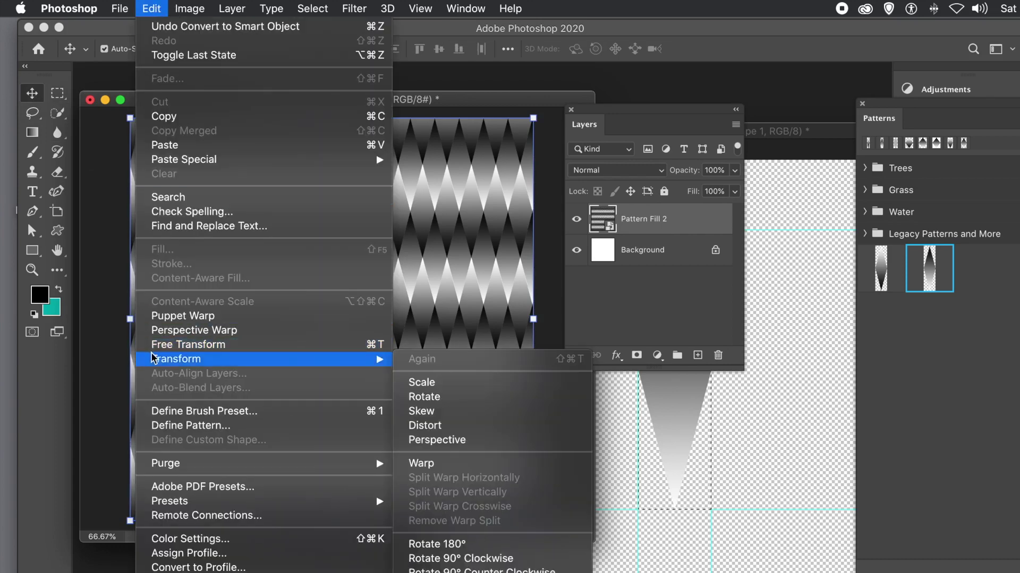
click(422, 428)
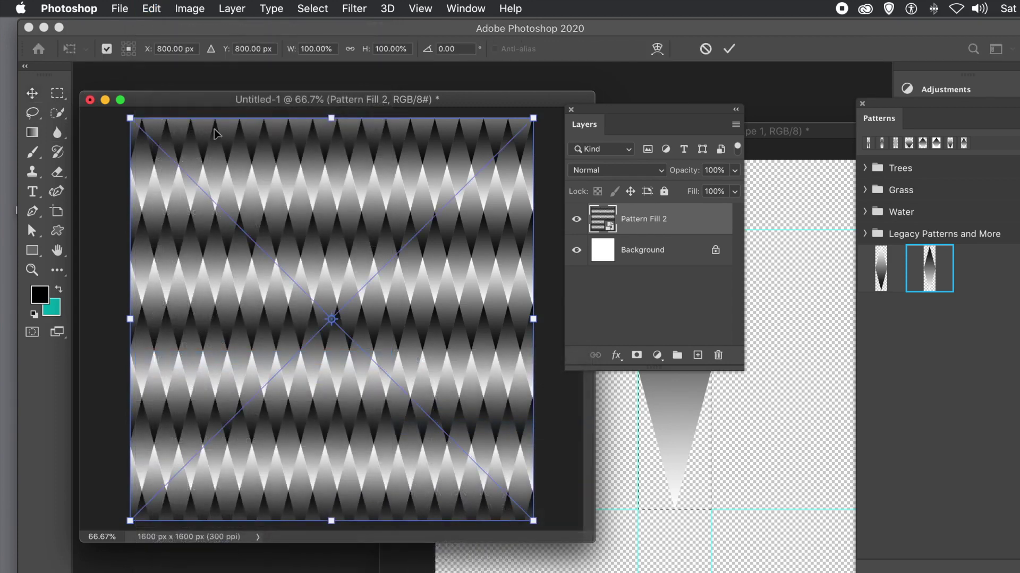
drag(131, 121, 291, 263)
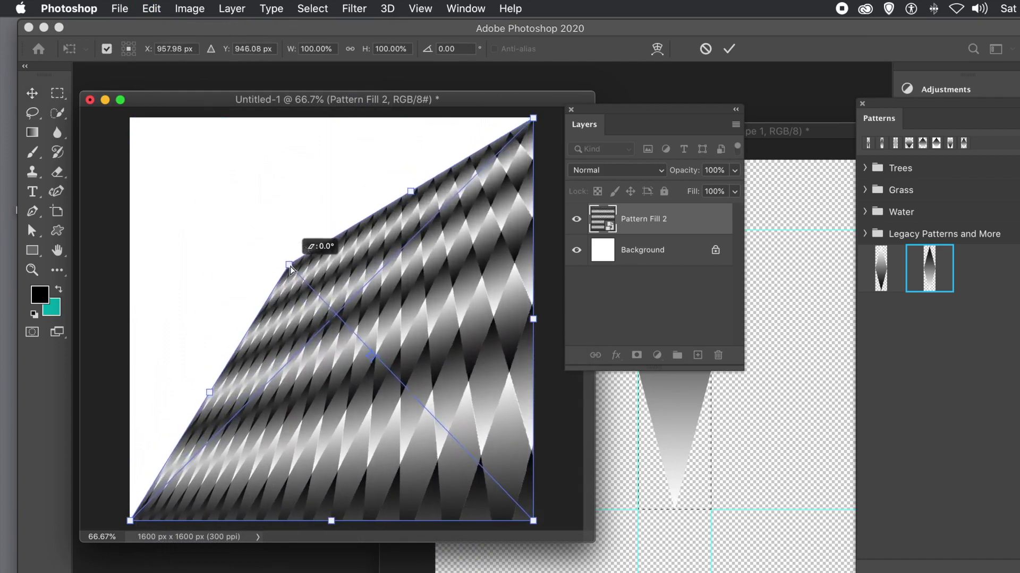
key(Return)
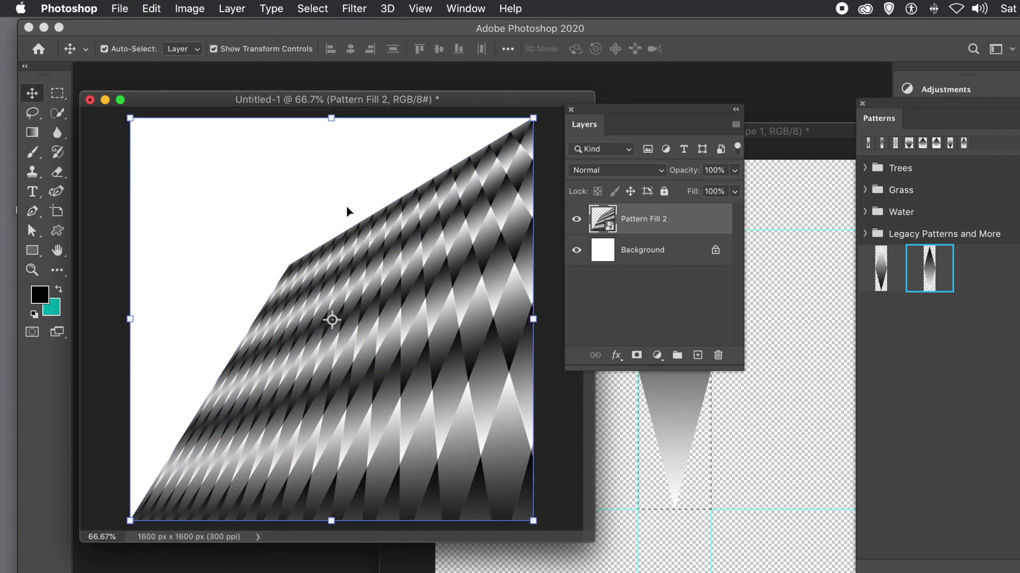
key(super+z)
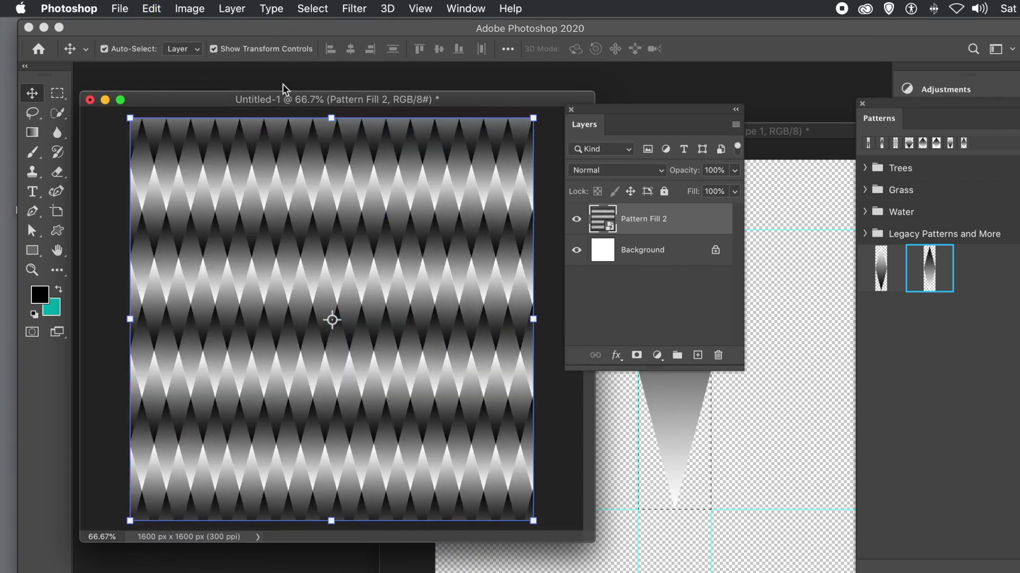
click(146, 12)
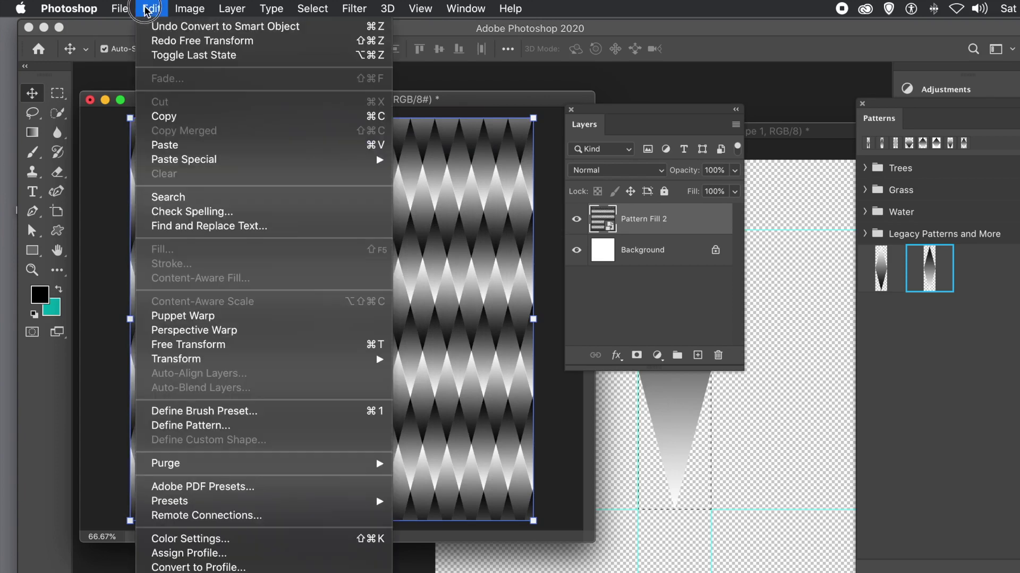
Warp the Pattern Fill 2 smart object, pulling top and bottom edges inward into an hourglass
mouse_move(257, 357)
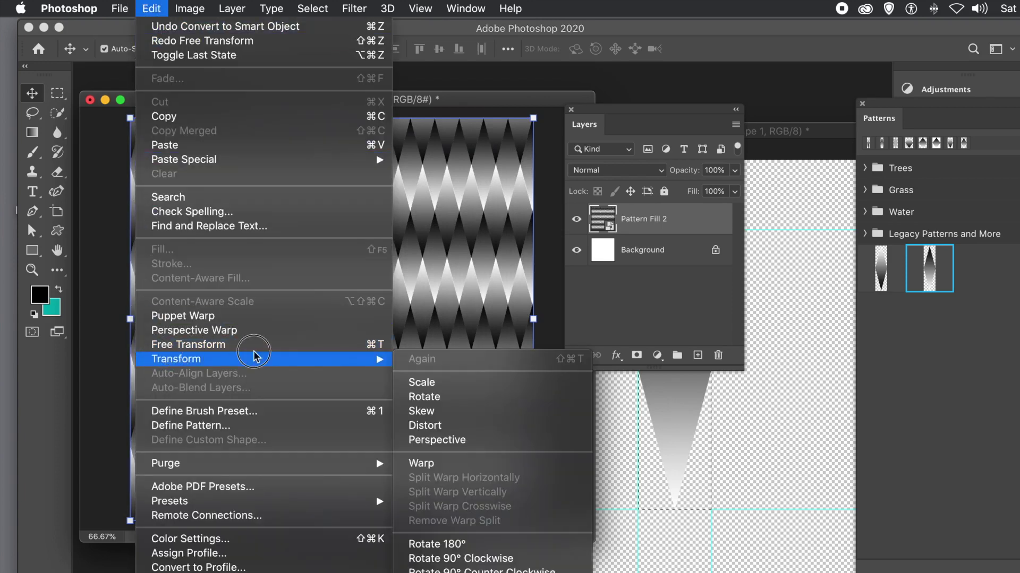
click(446, 463)
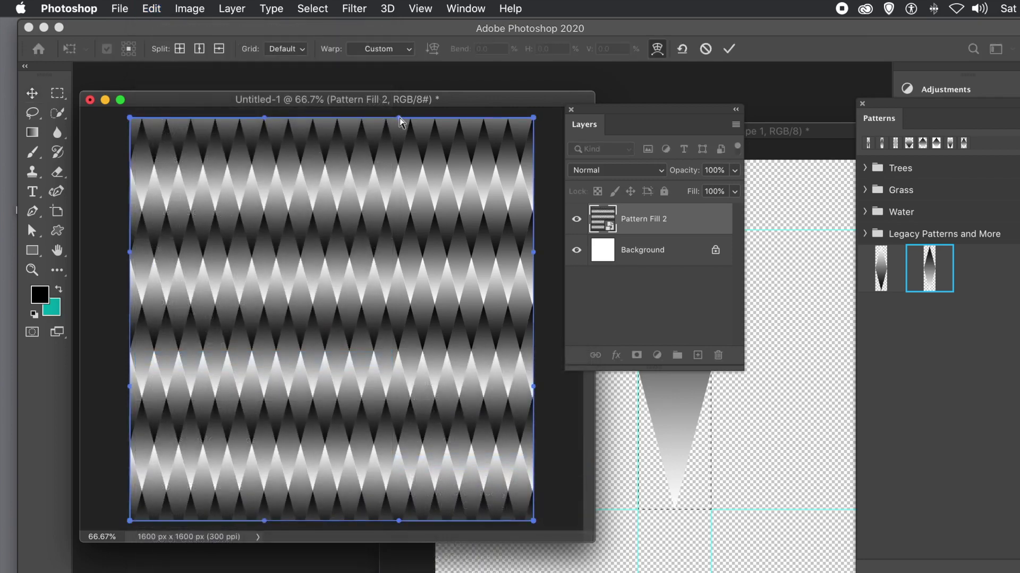
drag(400, 121, 351, 376)
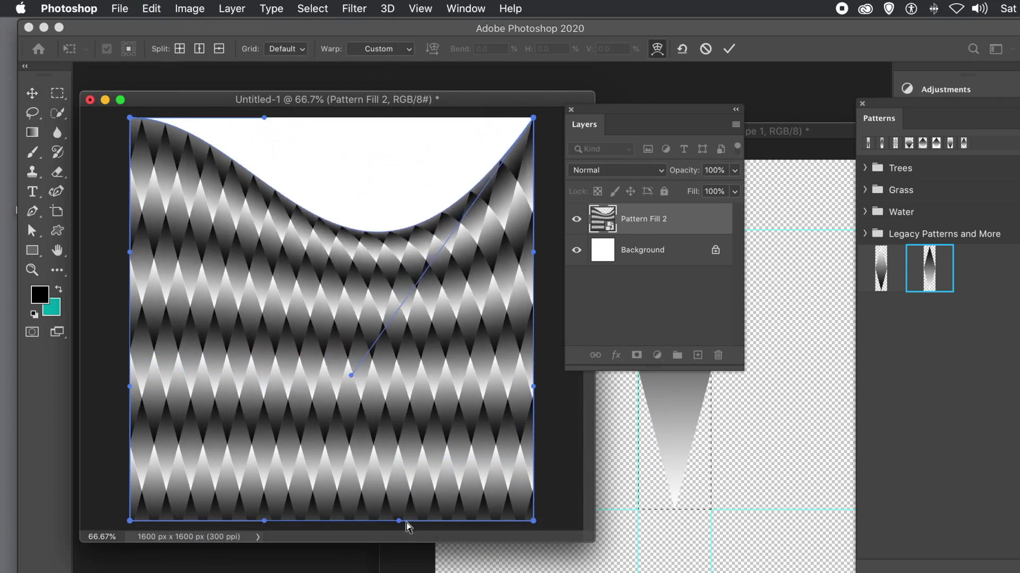
drag(399, 521, 366, 195)
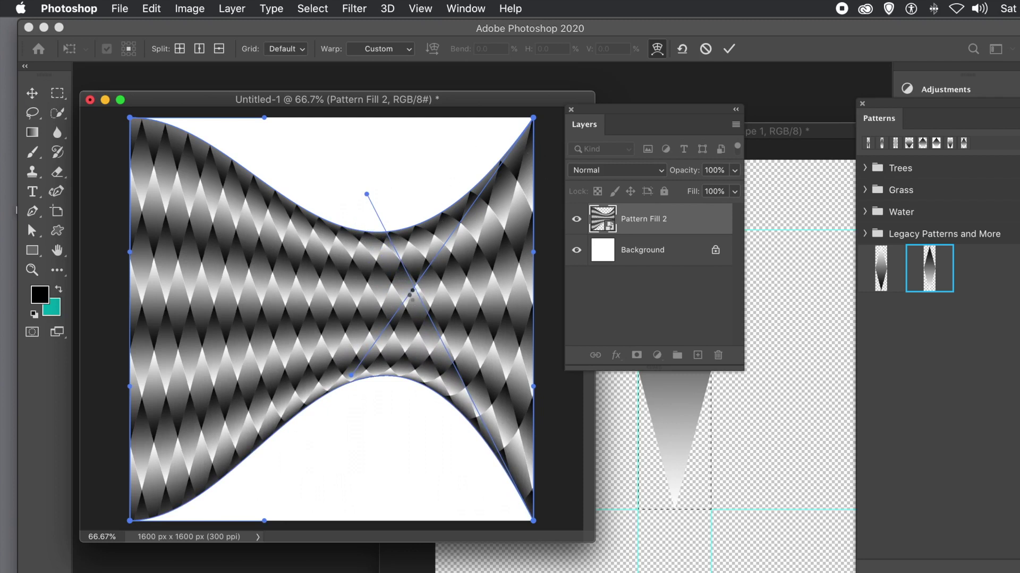
key(Return)
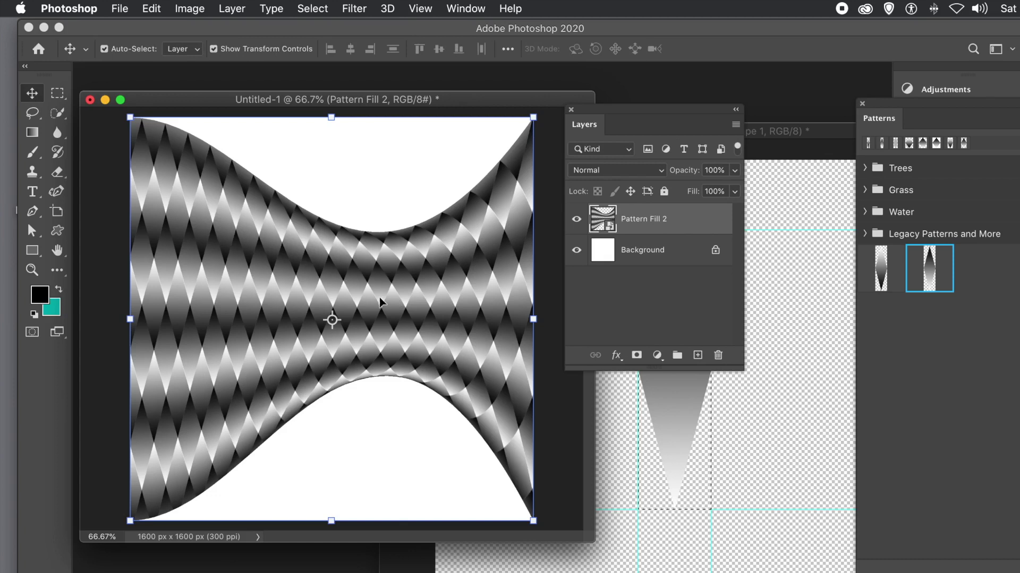
Click an empty canvas area with the Move tool to deselect Pattern Fill 2
click(385, 159)
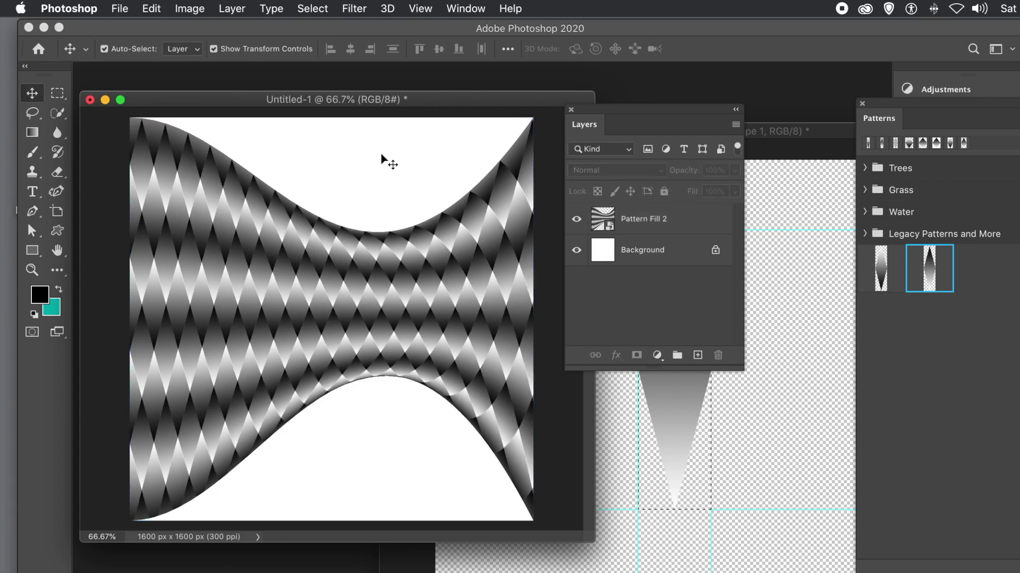